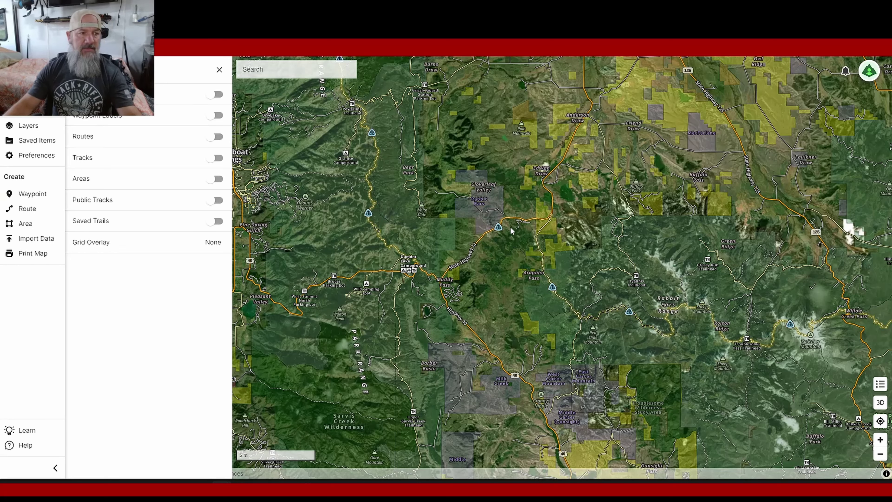
Look through the map layer list and search the map for Steamboat
{"action": "left_click", "coordinate": [25, 126]}
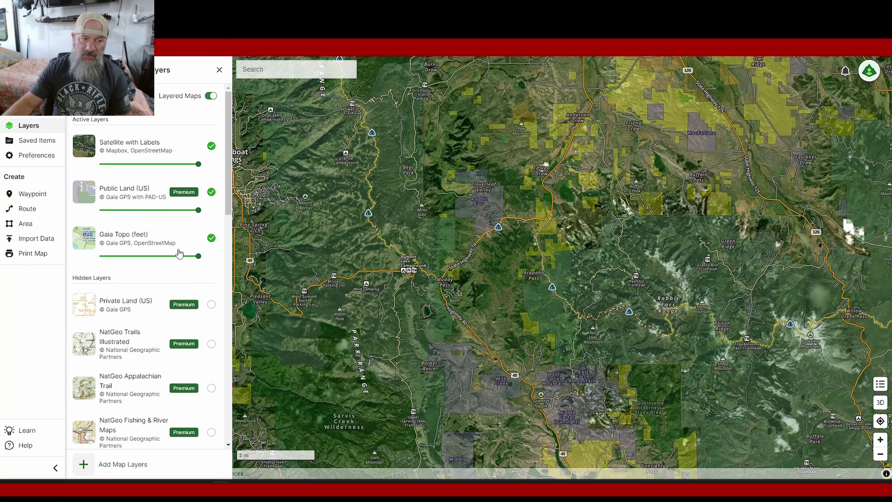
{"action": "scroll", "coordinate": [174, 299], "scroll_direction": "down", "scroll_amount": 1}
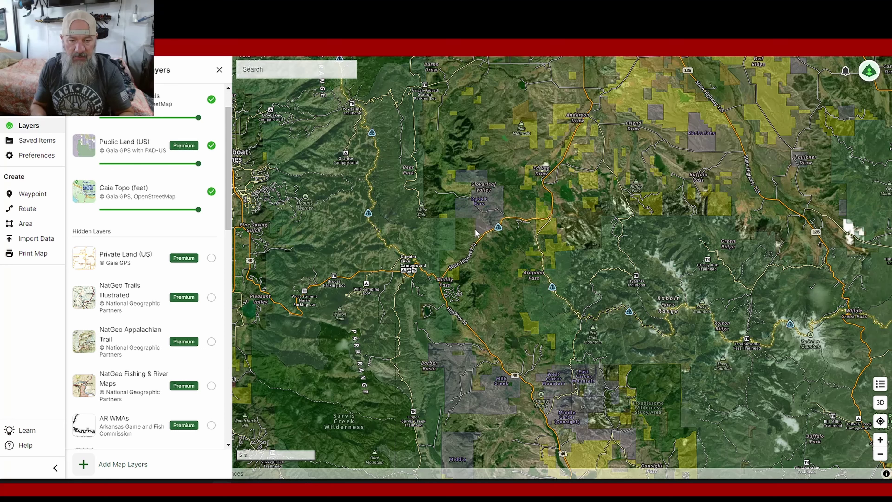
{"action": "left_click", "coordinate": [274, 69]}
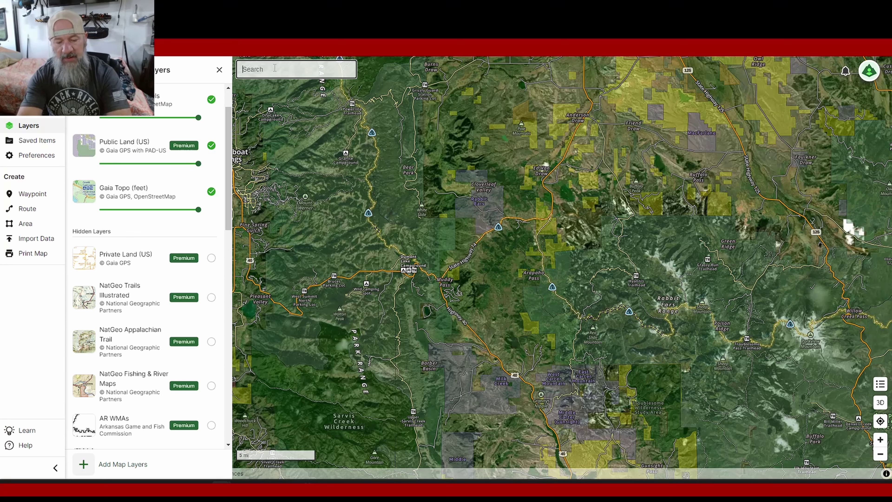
{"action": "type", "text": "steamboat"}
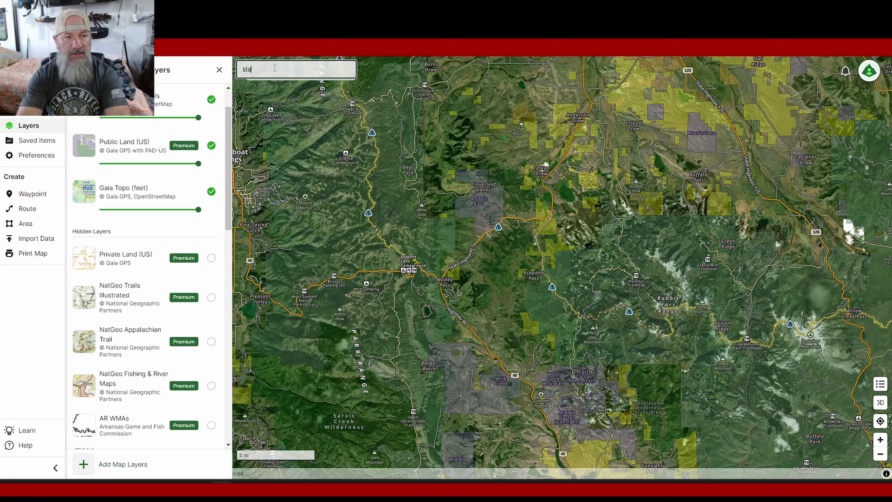
{"action": "key", "text": "Return"}
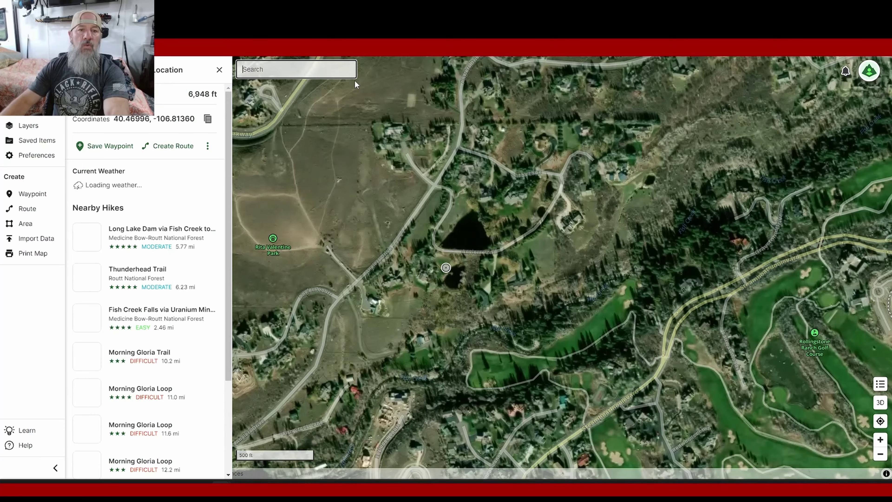
Hide the Satellite with Labels layer and view the details of the Public Land (US) layer
{"action": "left_click", "coordinate": [30, 126]}
{"action": "left_click", "coordinate": [211, 146]}
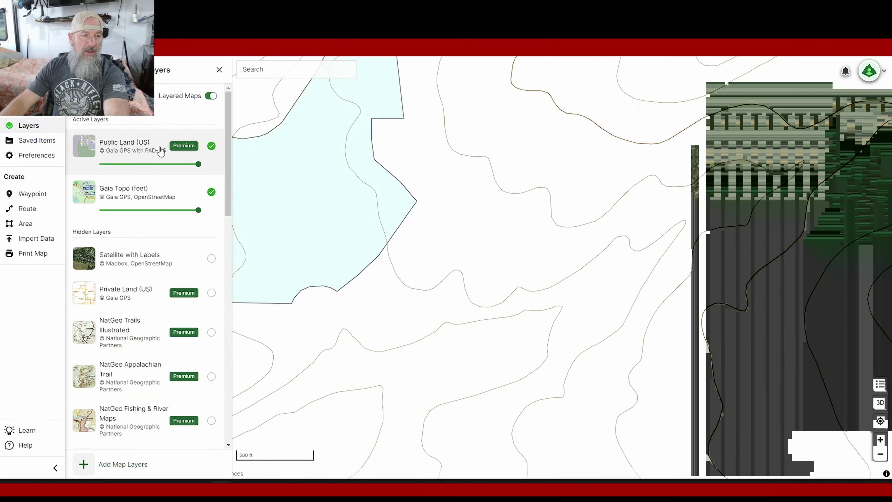
{"action": "left_click", "coordinate": [128, 153]}
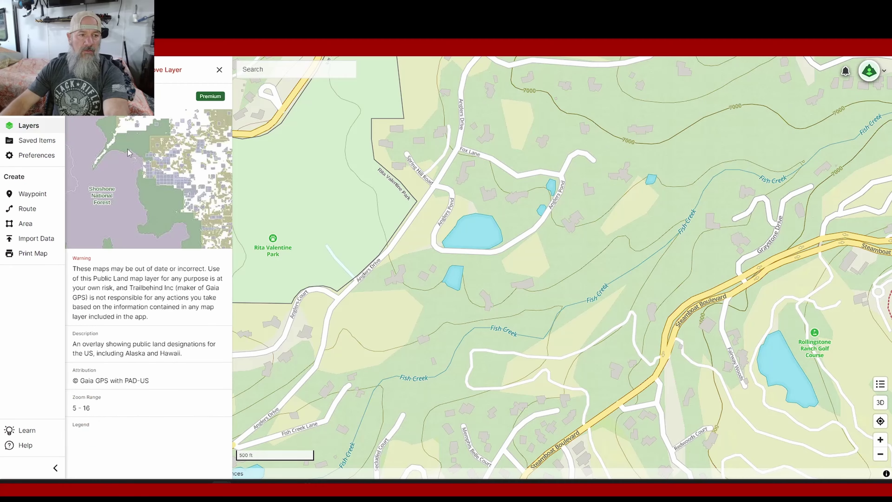
{"action": "key", "text": "Escape"}
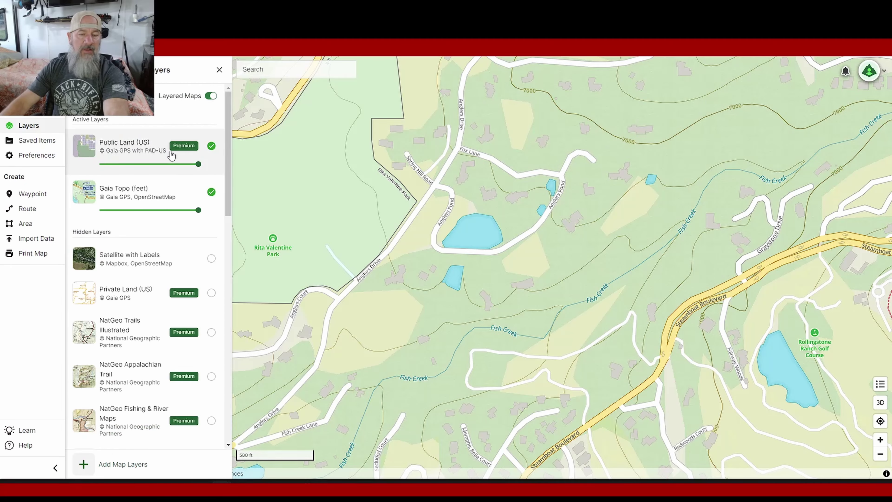
Show the land information for a spot in the green forest area northeast of Steamboat Springs
{"action": "scroll", "coordinate": [561, 244], "scroll_direction": "down", "scroll_amount": 5}
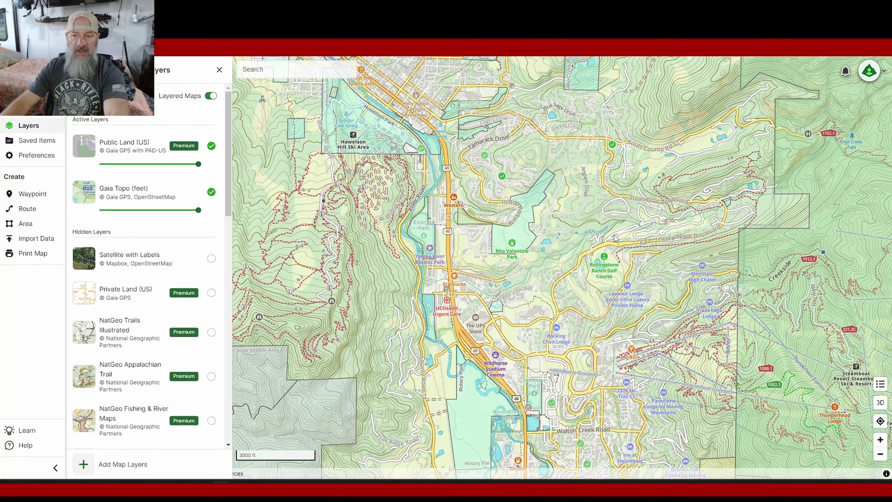
{"action": "left_click_drag", "start_coordinate": [561, 244], "coordinate": [468, 228]}
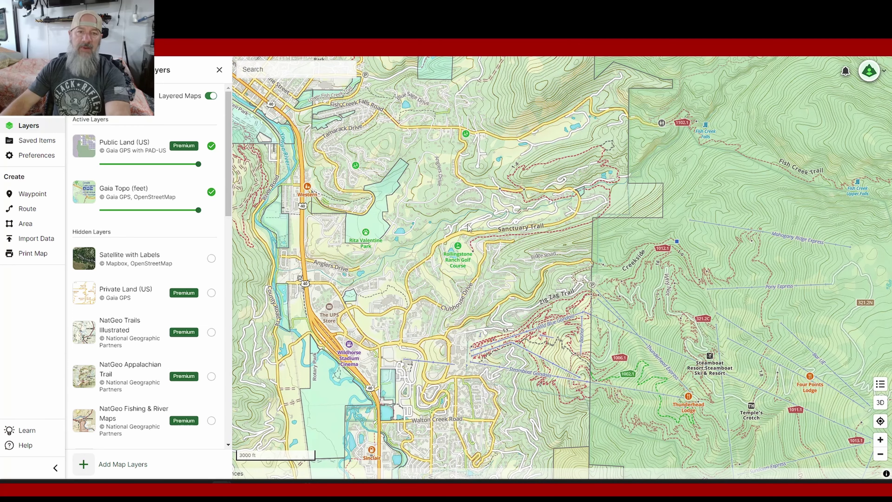
{"action": "left_click_drag", "start_coordinate": [497, 231], "coordinate": [441, 208]}
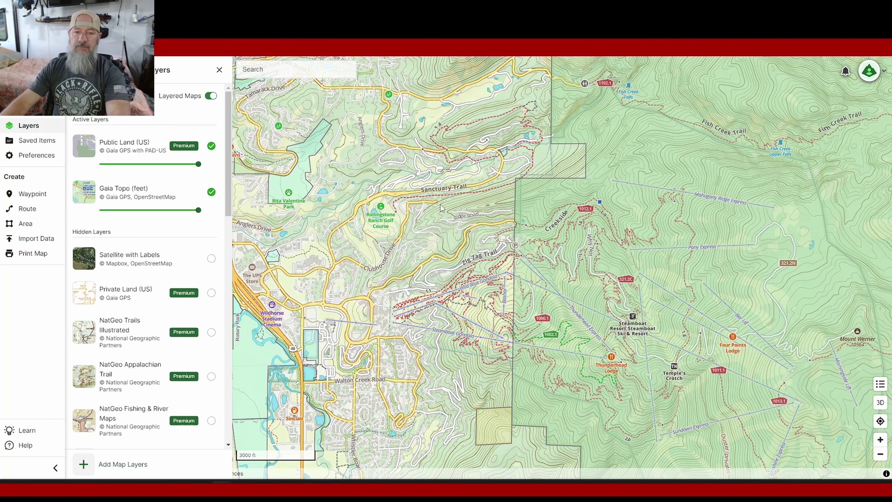
{"action": "scroll", "coordinate": [492, 222], "scroll_direction": "down", "scroll_amount": 5}
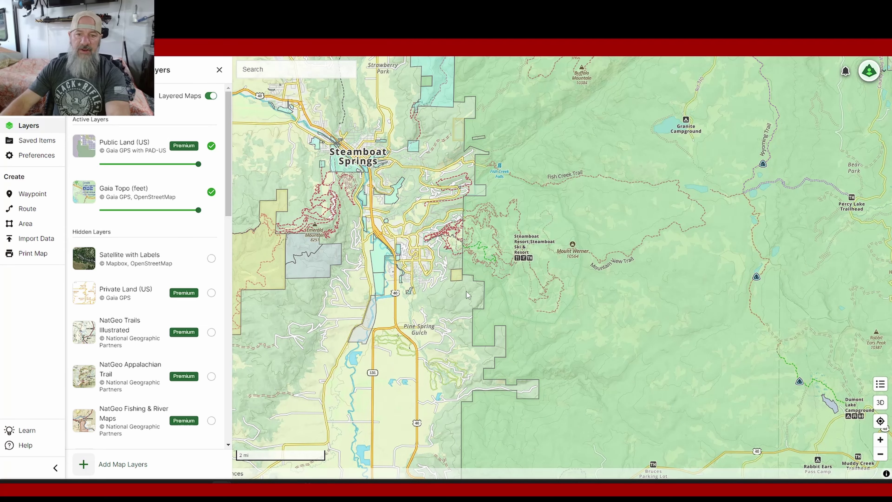
{"action": "left_click_drag", "start_coordinate": [505, 254], "coordinate": [519, 384]}
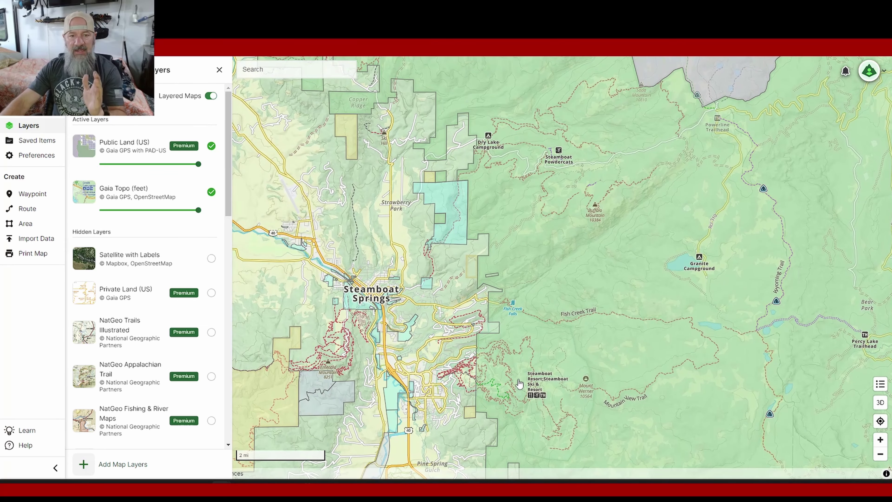
{"action": "scroll", "coordinate": [519, 384], "scroll_direction": "down", "scroll_amount": 1}
{"action": "left_click_drag", "start_coordinate": [580, 287], "coordinate": [556, 226]}
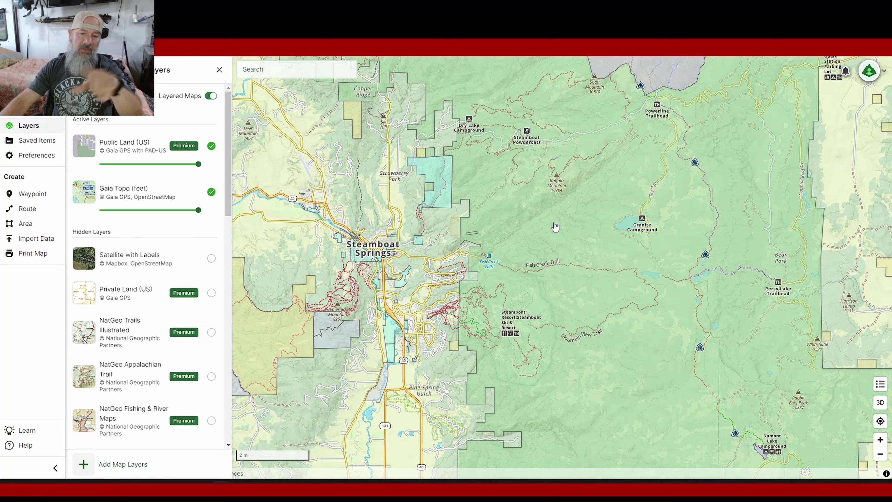
{"action": "mouse_move", "coordinate": [555, 227]}
{"action": "left_mouse_down"}
{"action": "mouse_move", "coordinate": [547, 170]}
{"action": "mouse_move", "coordinate": [531, 172]}
{"action": "mouse_move", "coordinate": [529, 243]}
{"action": "left_mouse_up"}
{"action": "left_click", "coordinate": [529, 243]}
{"action": "scroll", "coordinate": [529, 244], "scroll_direction": "down", "scroll_amount": 2}
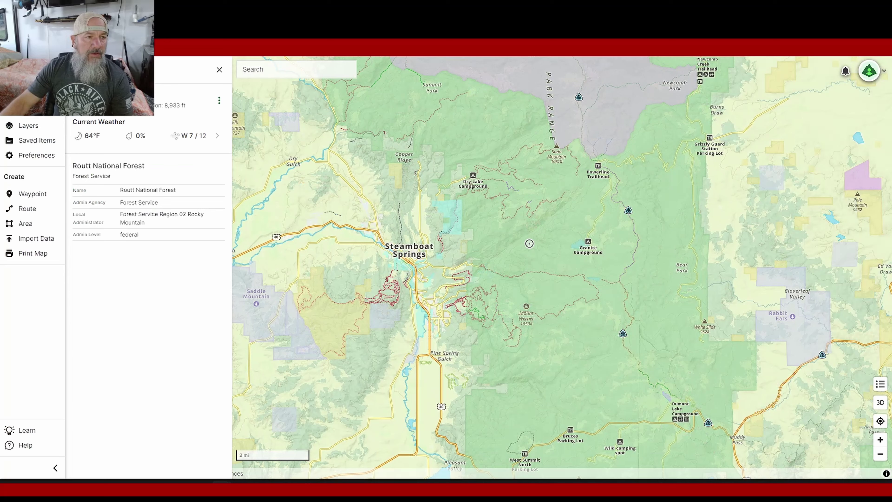
Open the Public Land (US) layer's legend in a new window, highlight US Forest Service, and return to the map
{"action": "left_click", "coordinate": [28, 125]}
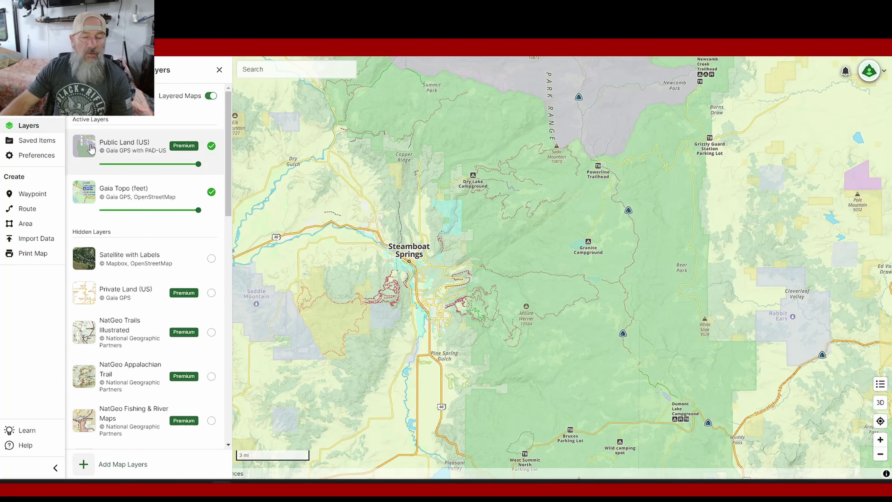
{"action": "left_click", "coordinate": [90, 146]}
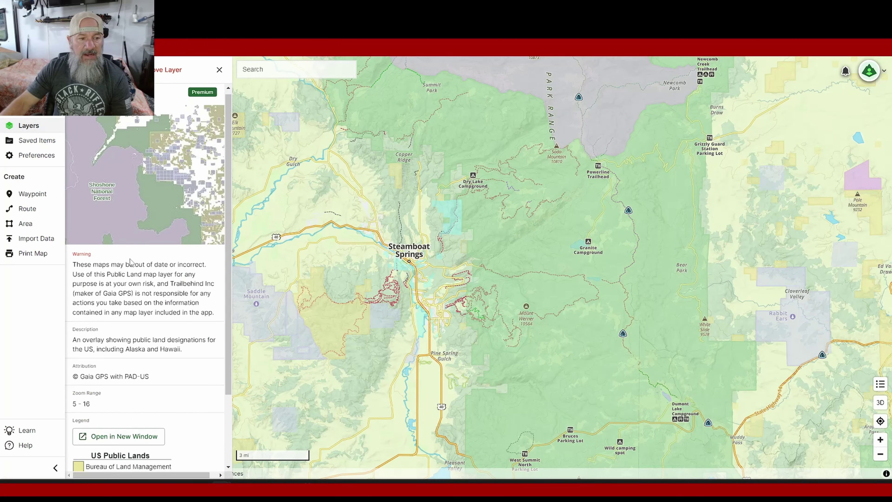
{"action": "scroll", "coordinate": [130, 262], "scroll_direction": "down", "scroll_amount": 3}
{"action": "left_click", "coordinate": [112, 419]}
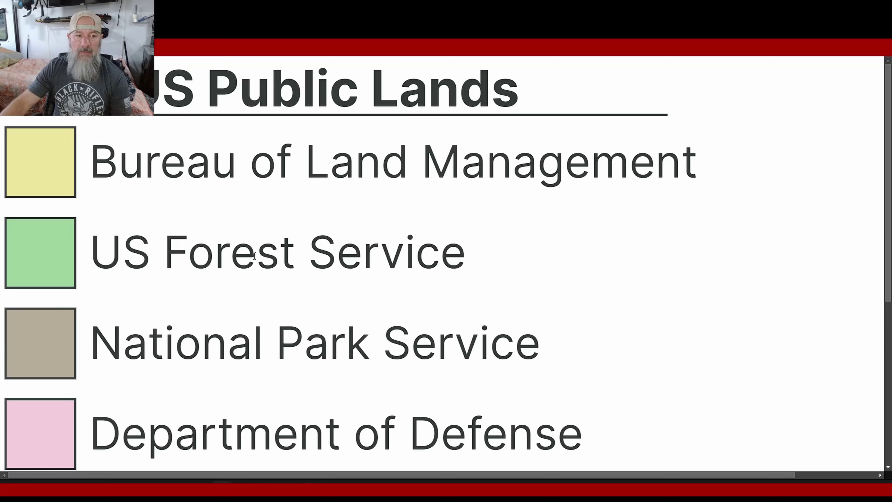
{"action": "left_click_drag", "start_coordinate": [93, 250], "coordinate": [467, 260]}
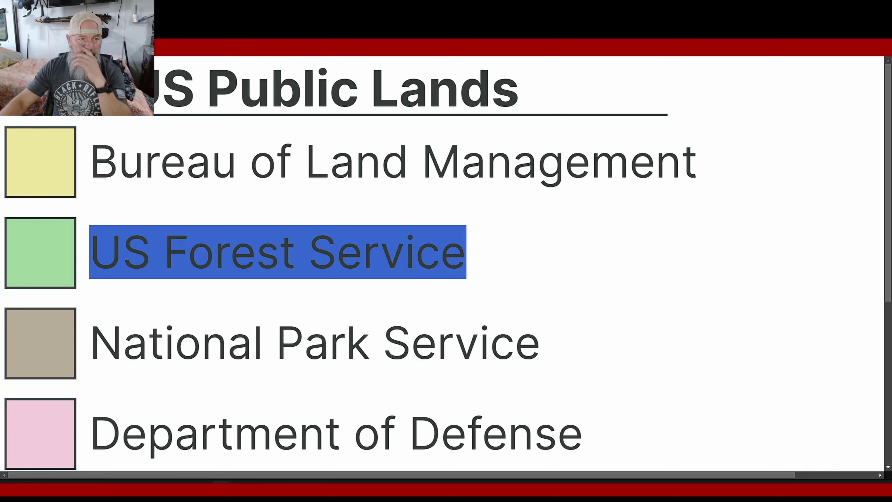
{"action": "key", "text": "ctrl+w"}
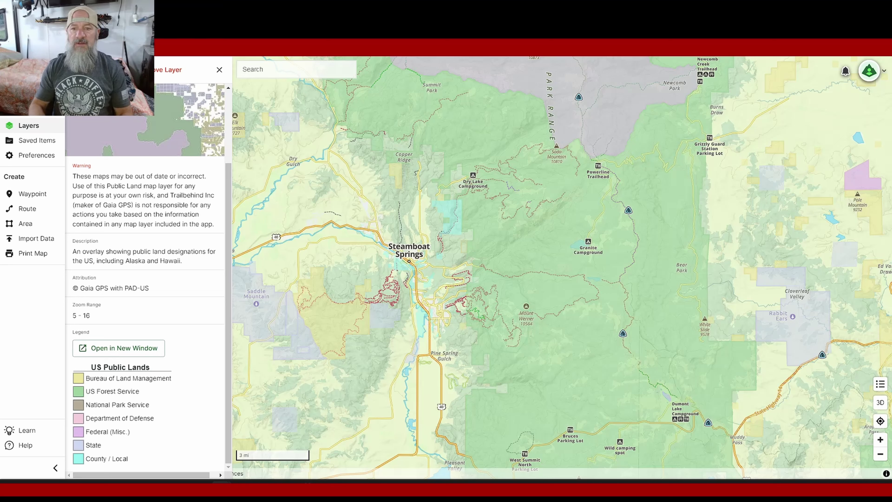
Compare the public land colours from Steamboat Springs north through the Mount Zirkel Wilderness with the legend
{"action": "left_click_drag", "start_coordinate": [410, 310], "coordinate": [362, 218]}
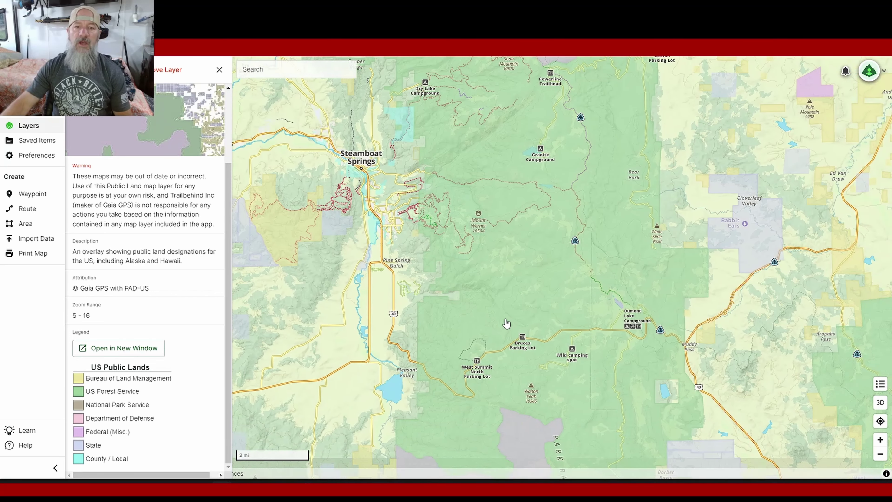
{"action": "left_click_drag", "start_coordinate": [506, 323], "coordinate": [492, 348]}
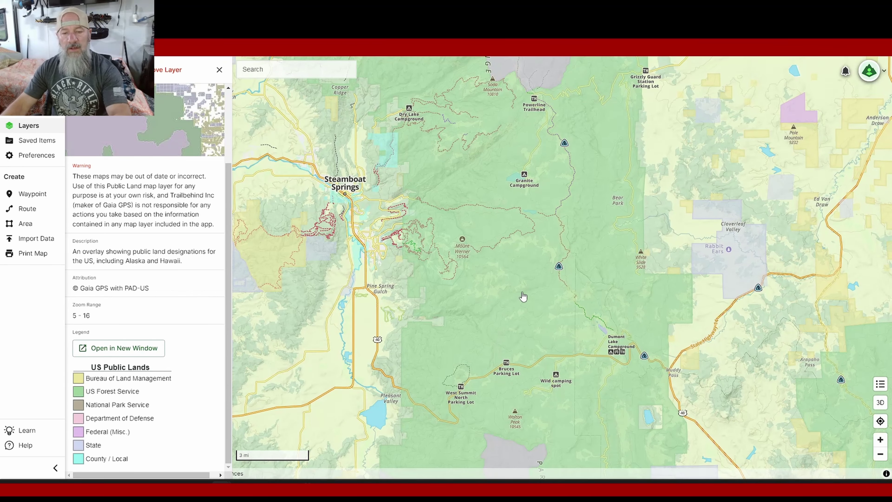
{"action": "left_click_drag", "start_coordinate": [527, 286], "coordinate": [562, 385]}
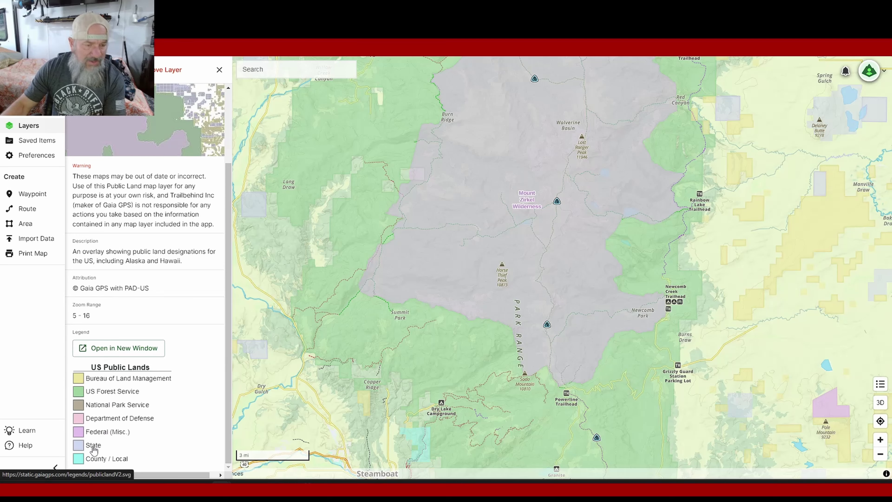
{"action": "scroll", "coordinate": [563, 247], "scroll_direction": "down", "scroll_amount": 1}
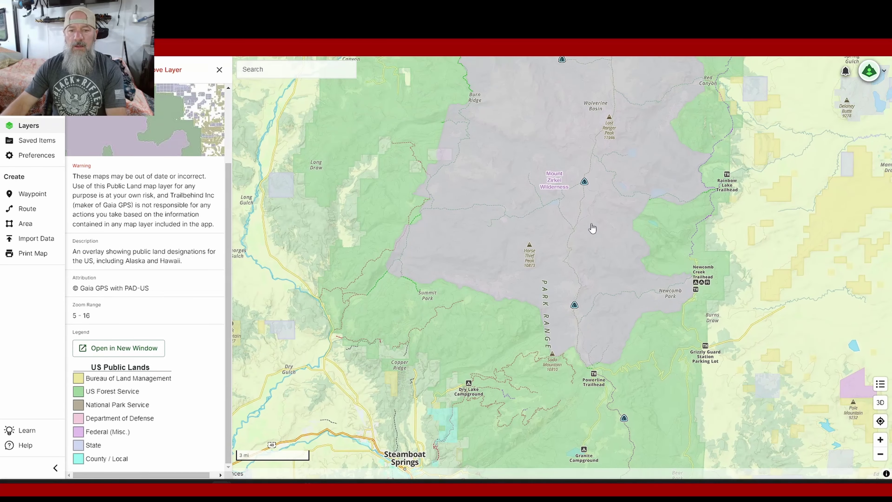
{"action": "scroll", "coordinate": [580, 330], "scroll_direction": "up", "scroll_amount": 1}
{"action": "scroll", "coordinate": [581, 330], "scroll_direction": "down", "scroll_amount": 2}
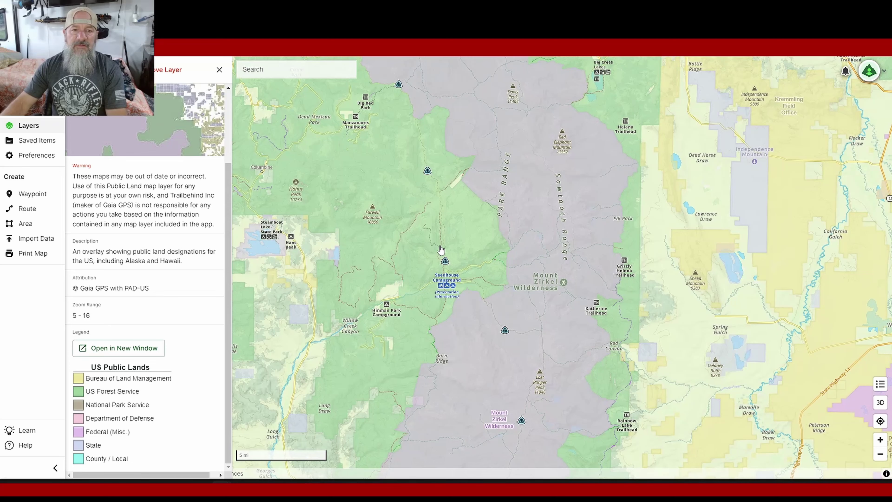
{"action": "left_click_drag", "start_coordinate": [383, 196], "coordinate": [382, 405]}
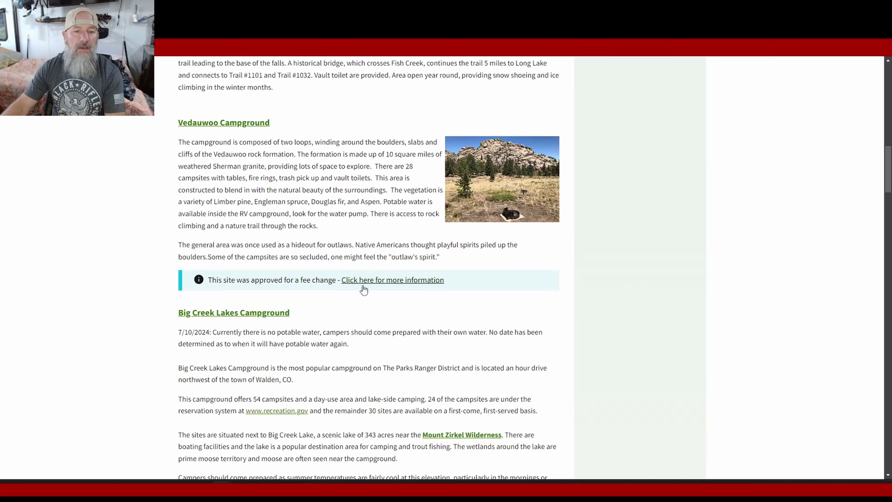
Read the highlighted areas and campgrounds on the Forest Service's Special Places page for Medicine Bow-Routt National Forests
{"action": "scroll", "coordinate": [362, 285], "scroll_direction": "up", "scroll_amount": 3}
{"action": "scroll", "coordinate": [409, 351], "scroll_direction": "up", "scroll_amount": 12}
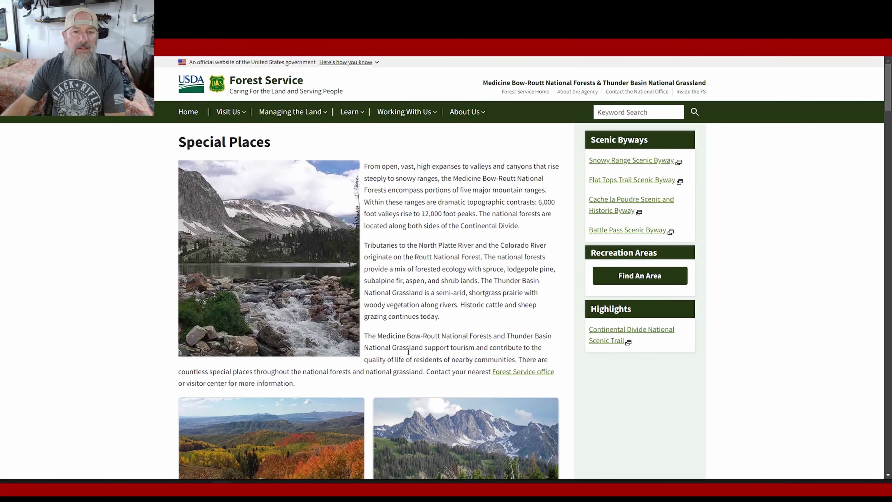
{"action": "scroll", "coordinate": [409, 352], "scroll_direction": "down", "scroll_amount": 3}
{"action": "scroll", "coordinate": [409, 351], "scroll_direction": "down", "scroll_amount": 10}
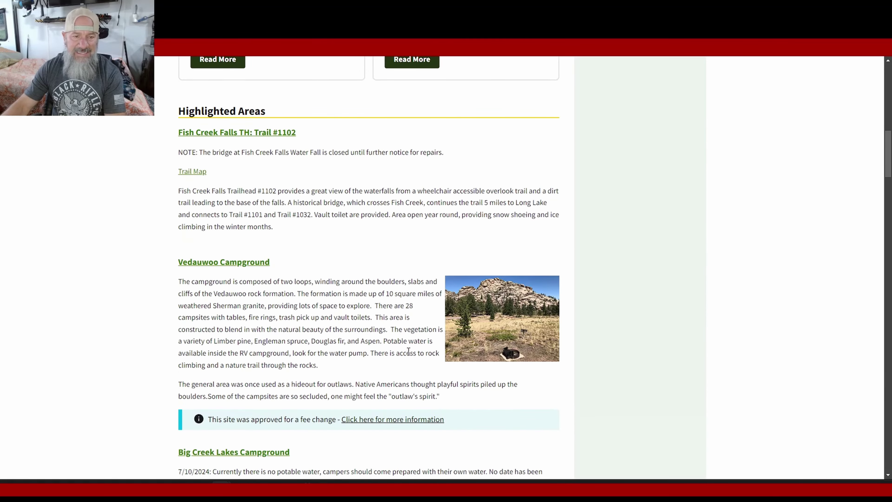
{"action": "scroll", "coordinate": [378, 346], "scroll_direction": "up", "scroll_amount": 5}
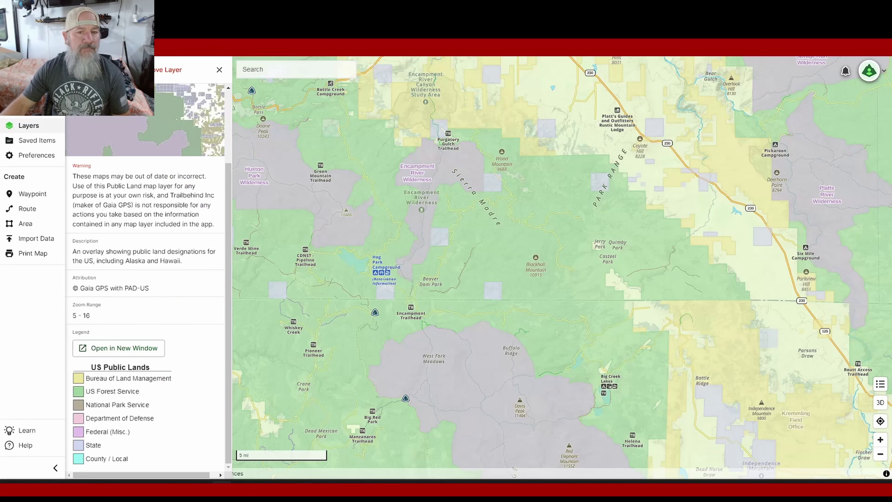
Return to the Gaia GPS map and examine the public lands from the Huston Park Wilderness area south to Steamboat Springs
{"action": "scroll", "coordinate": [609, 324], "scroll_direction": "down", "scroll_amount": 2}
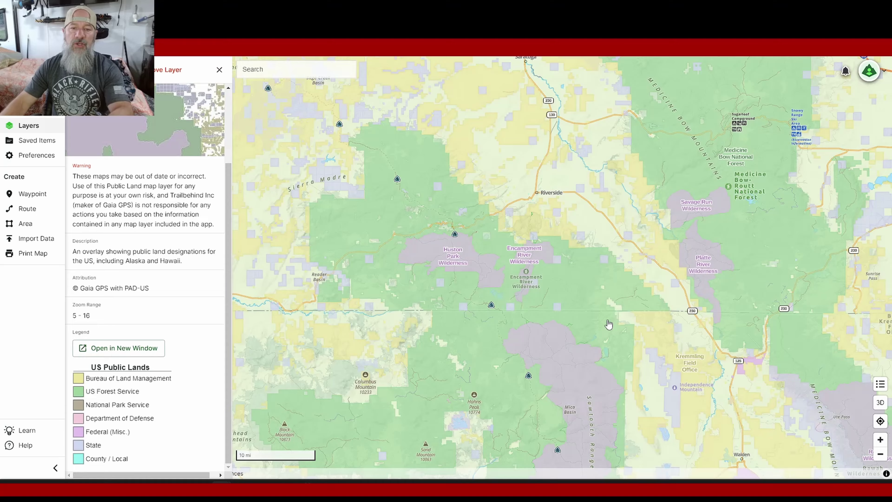
{"action": "left_click_drag", "start_coordinate": [574, 309], "coordinate": [453, 330]}
{"action": "scroll", "coordinate": [576, 240], "scroll_direction": "down", "scroll_amount": 2}
{"action": "scroll", "coordinate": [414, 249], "scroll_direction": "down", "scroll_amount": 2}
{"action": "scroll", "coordinate": [415, 243], "scroll_direction": "up", "scroll_amount": 3}
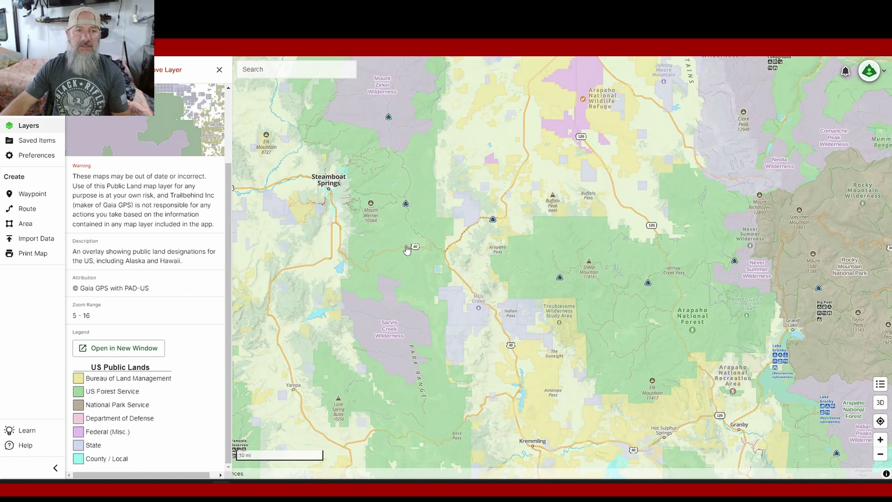
Switch to iOverlander, centre its map on "steamboat springs, co", and open the place type filter
{"action": "key", "text": "ctrl+Tab"}
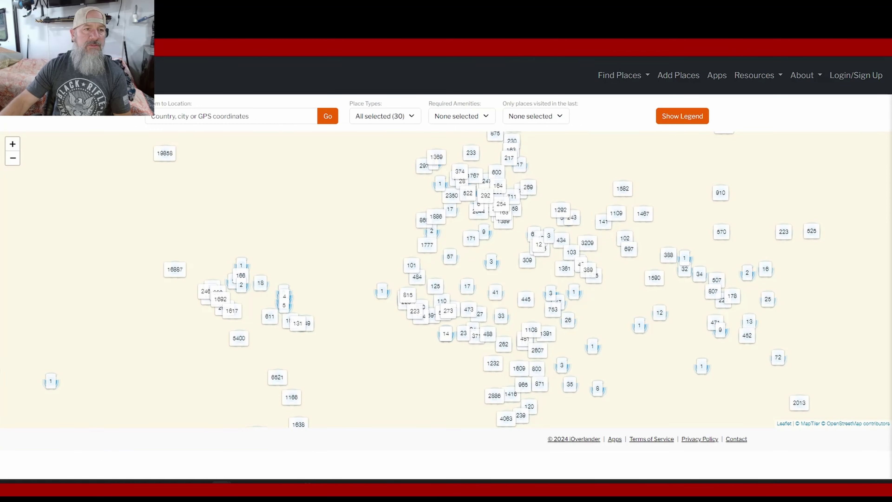
{"action": "key", "text": "ctrl+Tab"}
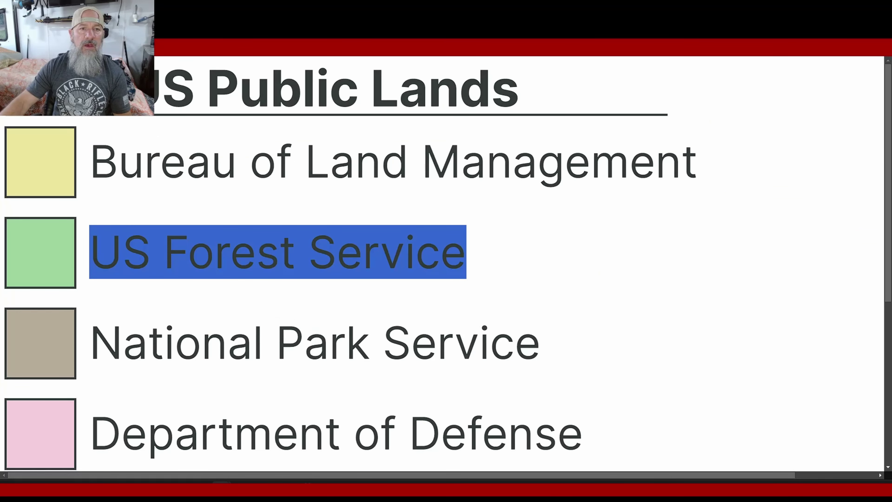
{"action": "key", "text": "ctrl+Tab"}
{"action": "key", "text": "ctrl+Tab"}
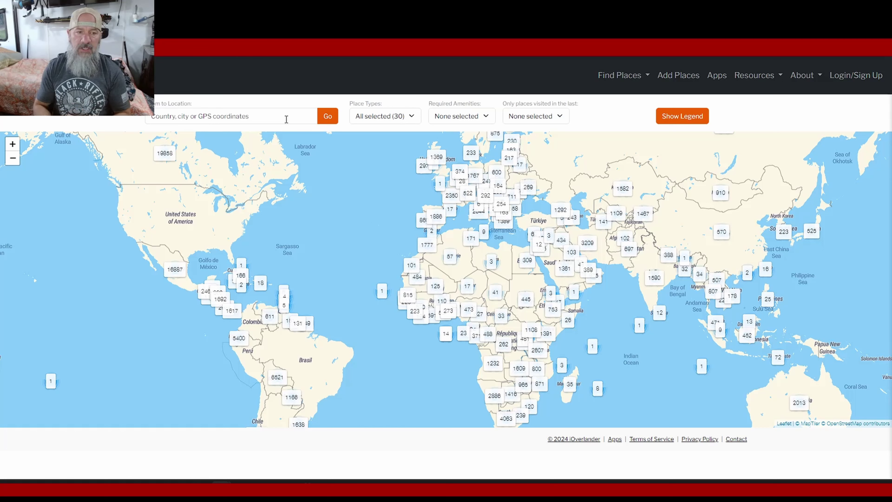
{"action": "left_click", "coordinate": [286, 119]}
{"action": "type", "text": "steamboat "}
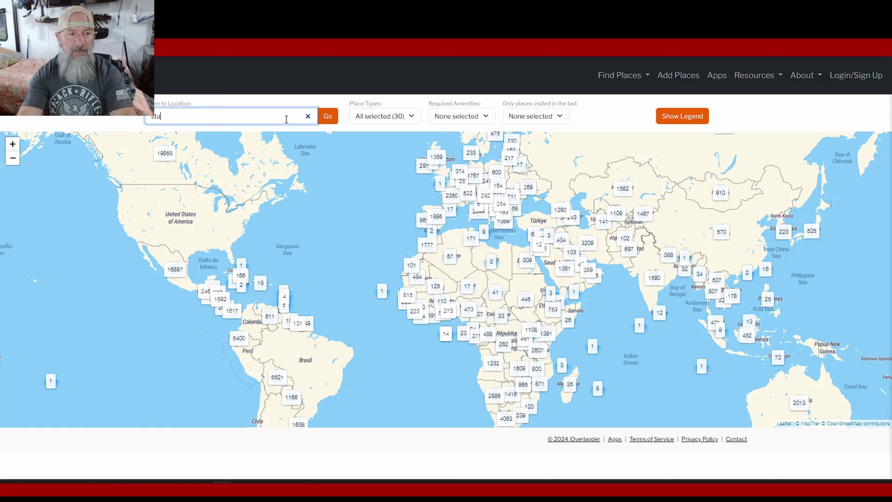
{"action": "type", "text": "springs, co"}
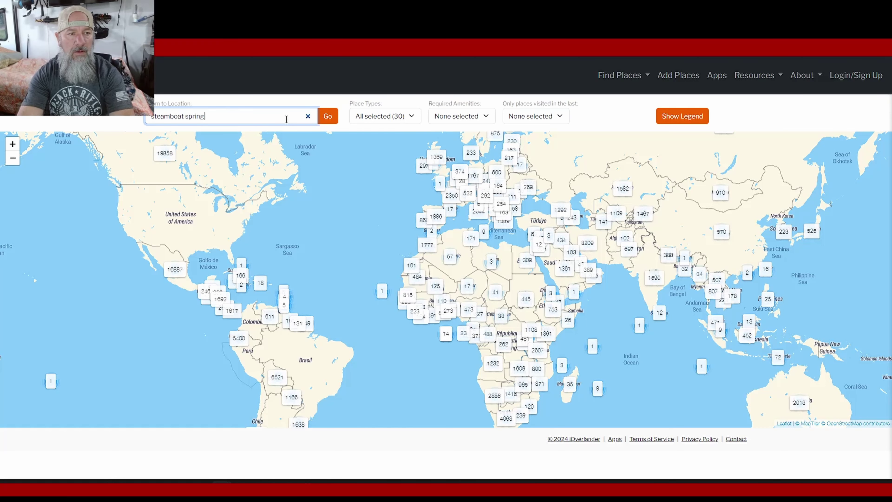
{"action": "left_click", "coordinate": [327, 117]}
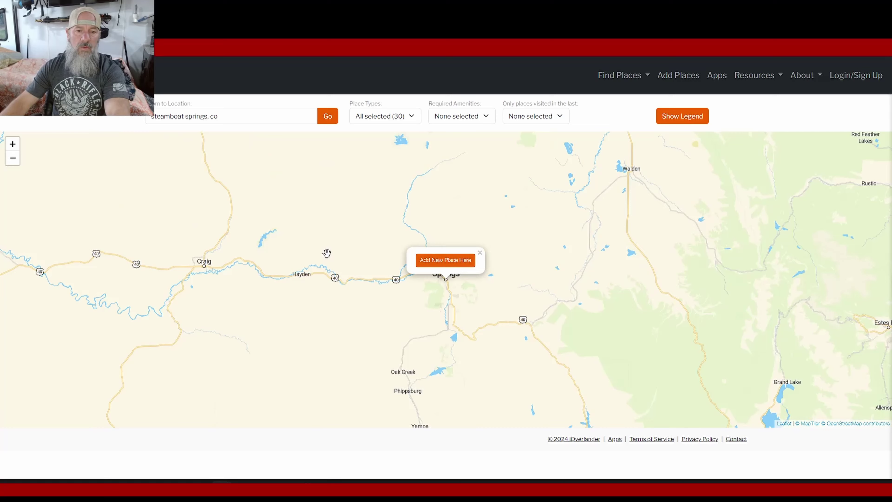
{"action": "left_click", "coordinate": [381, 119]}
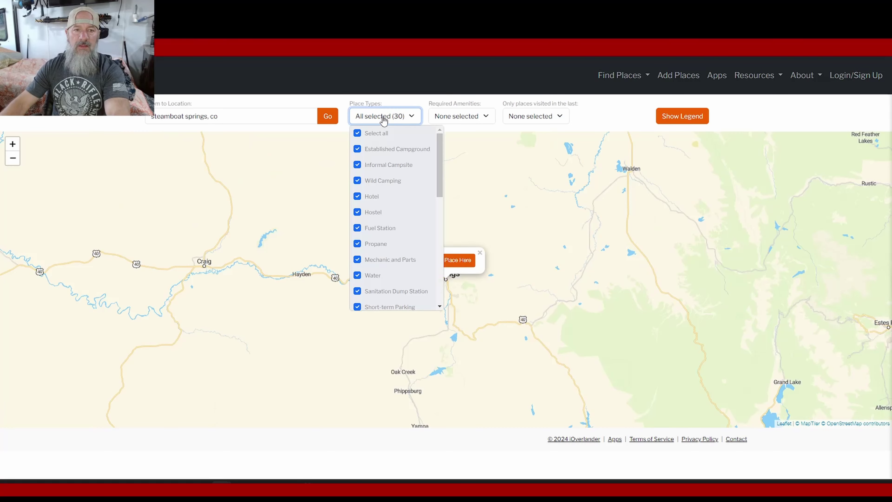
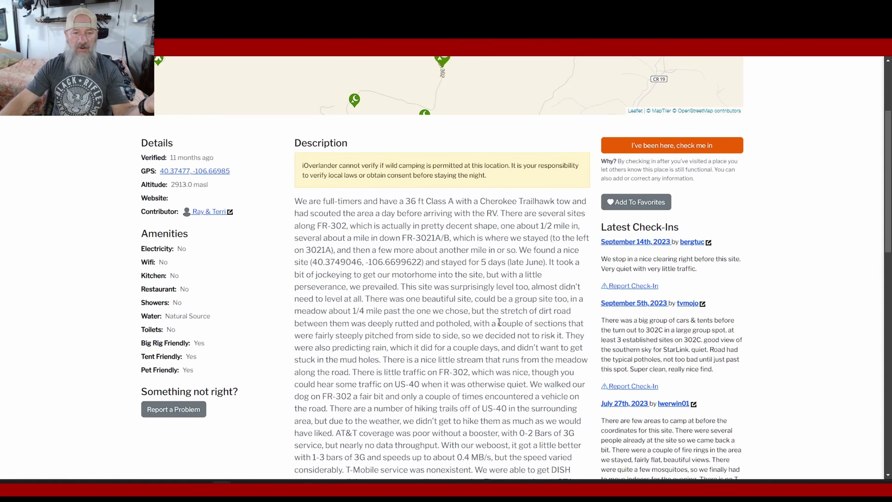
Read the description, amenities, photos and check-ins on the FR-302 Dispersed Camping - Rabbit Ears Pass page
{"action": "scroll", "coordinate": [499, 321], "scroll_direction": "down", "scroll_amount": 10}
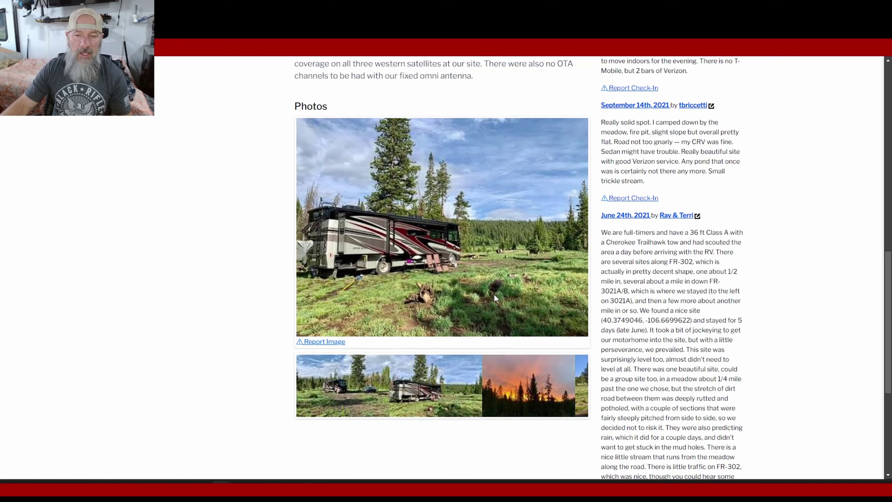
{"action": "scroll", "coordinate": [494, 294], "scroll_direction": "up", "scroll_amount": 15}
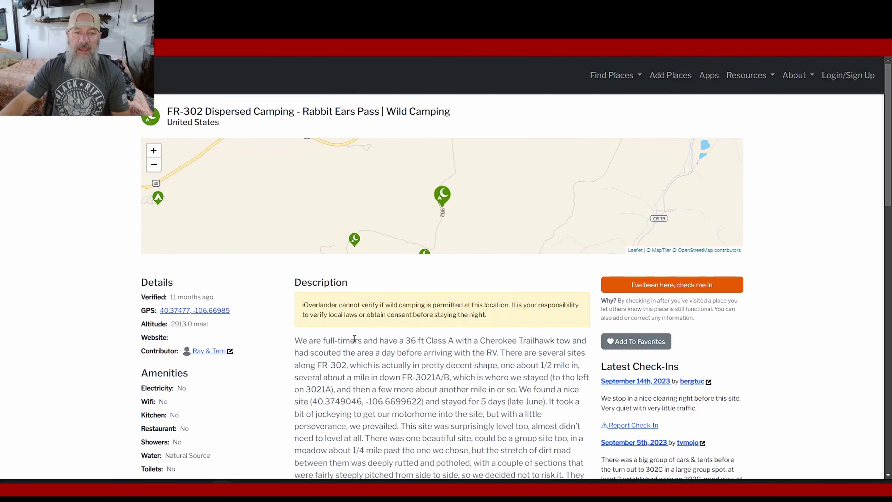
{"action": "scroll", "coordinate": [355, 338], "scroll_direction": "down", "scroll_amount": 2}
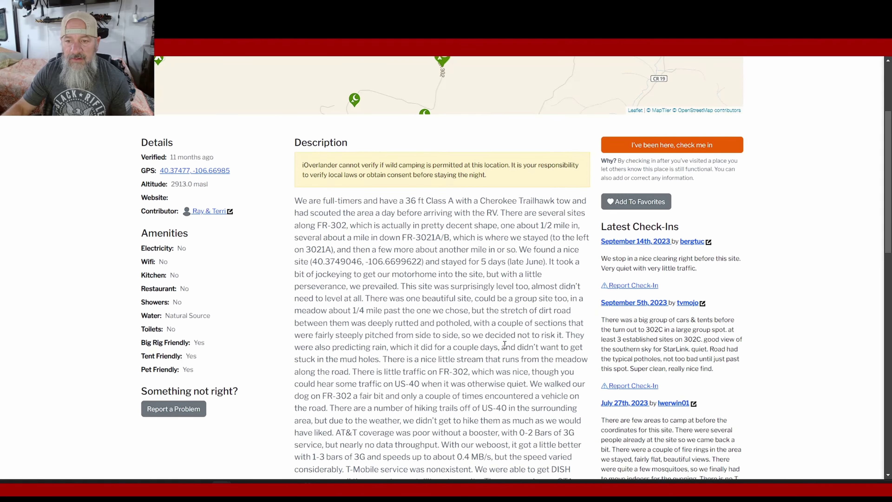
{"action": "scroll", "coordinate": [505, 344], "scroll_direction": "down", "scroll_amount": 7}
{"action": "scroll", "coordinate": [454, 267], "scroll_direction": "up", "scroll_amount": 5}
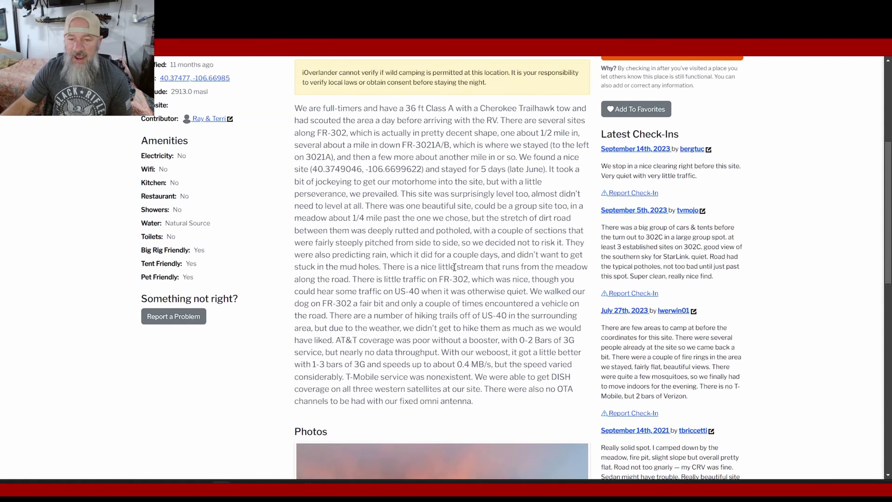
{"action": "scroll", "coordinate": [461, 259], "scroll_direction": "down", "scroll_amount": 1}
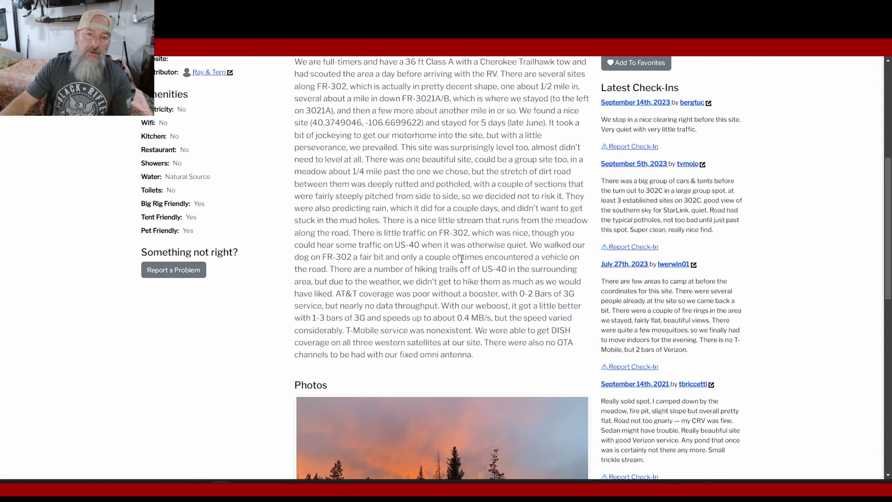
{"action": "scroll", "coordinate": [461, 259], "scroll_direction": "down", "scroll_amount": 7}
{"action": "scroll", "coordinate": [461, 259], "scroll_direction": "up", "scroll_amount": 8}
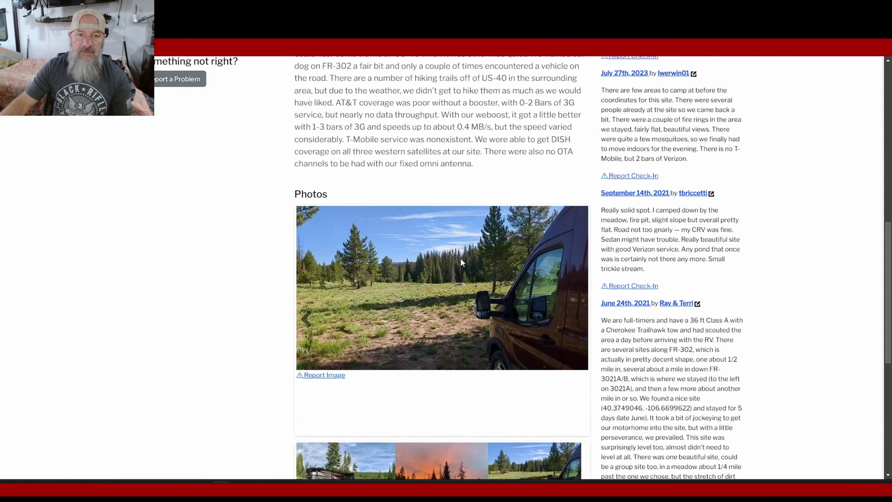
{"action": "scroll", "coordinate": [469, 246], "scroll_direction": "up", "scroll_amount": 3}
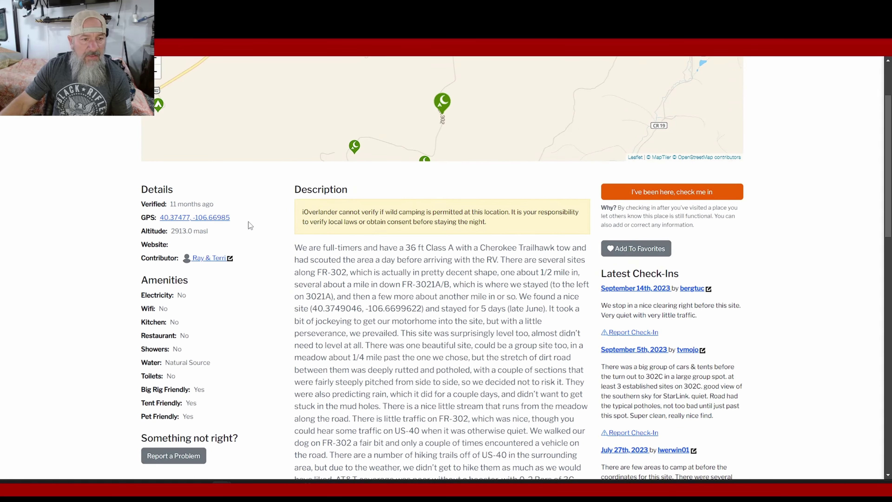
Copy the campsite's GPS coordinates 40.37477, -106.66985 and locate them on the Gaia GPS map
{"action": "left_click_drag", "start_coordinate": [236, 219], "coordinate": [158, 218]}
{"action": "key", "text": "ctrl+c"}
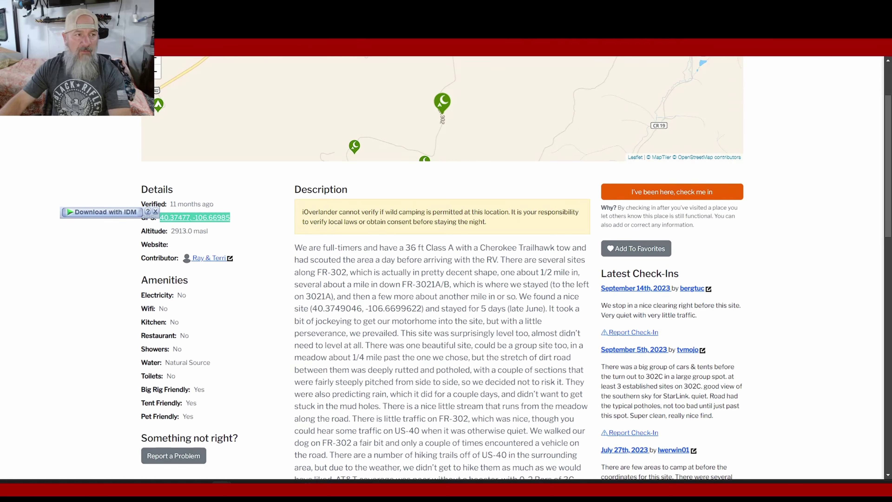
{"action": "key", "text": "ctrl+Tab"}
{"action": "left_click", "coordinate": [315, 69]}
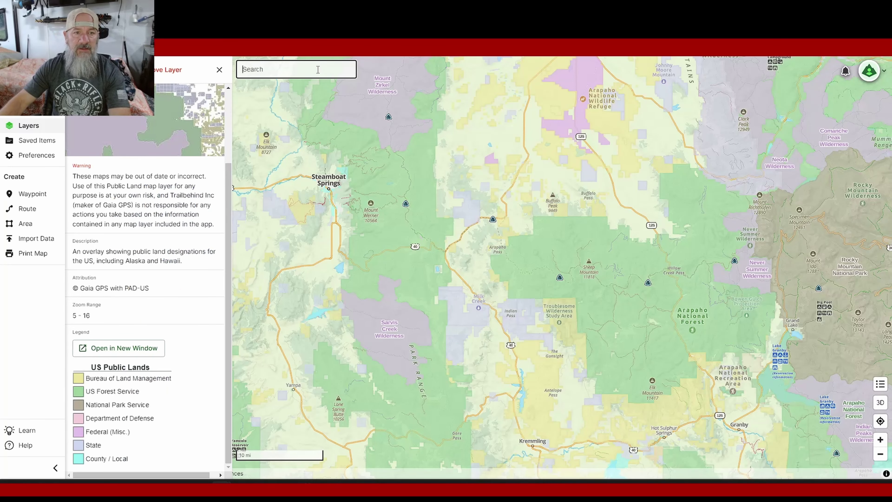
{"action": "key", "text": "ctrl+v"}
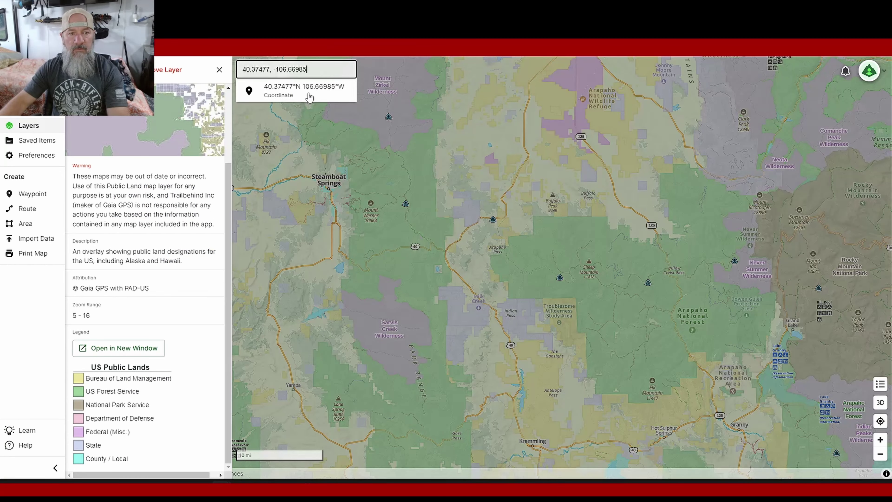
{"action": "left_click", "coordinate": [320, 92]}
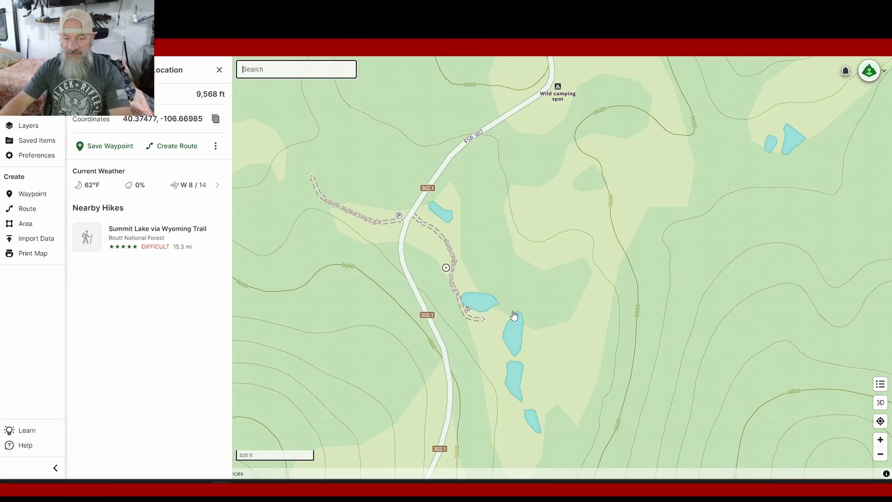
Turn on the Satellite with Labels layer over the campsite area near FSR 302
{"action": "left_click", "coordinate": [26, 127]}
{"action": "scroll", "coordinate": [199, 265], "scroll_direction": "down", "scroll_amount": 5}
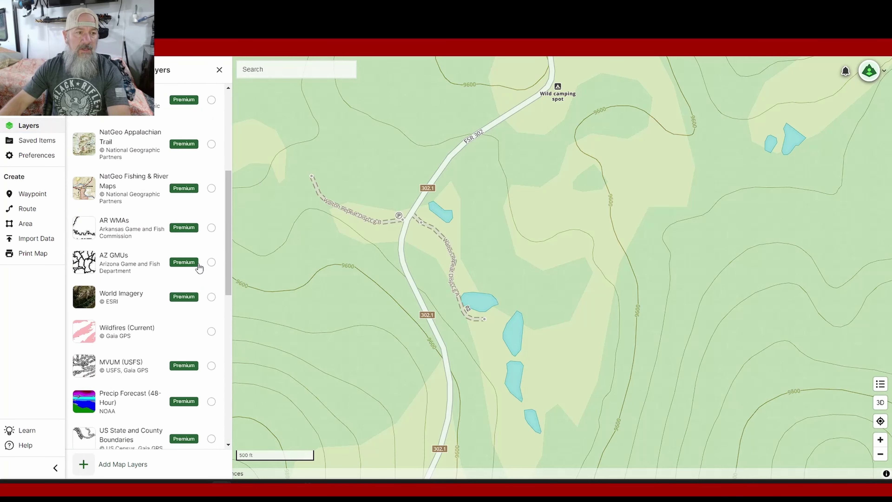
{"action": "scroll", "coordinate": [158, 229], "scroll_direction": "up", "scroll_amount": 5}
{"action": "left_click", "coordinate": [211, 213]}
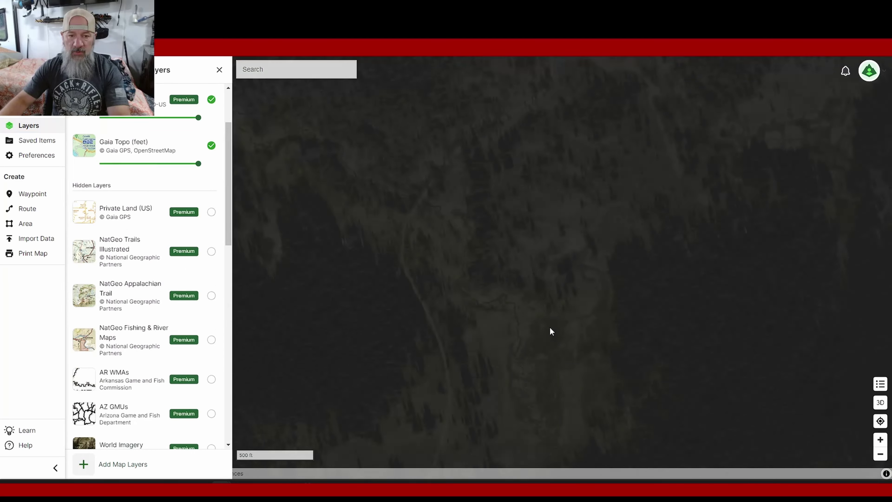
{"action": "scroll", "coordinate": [480, 338], "scroll_direction": "up", "scroll_amount": 3}
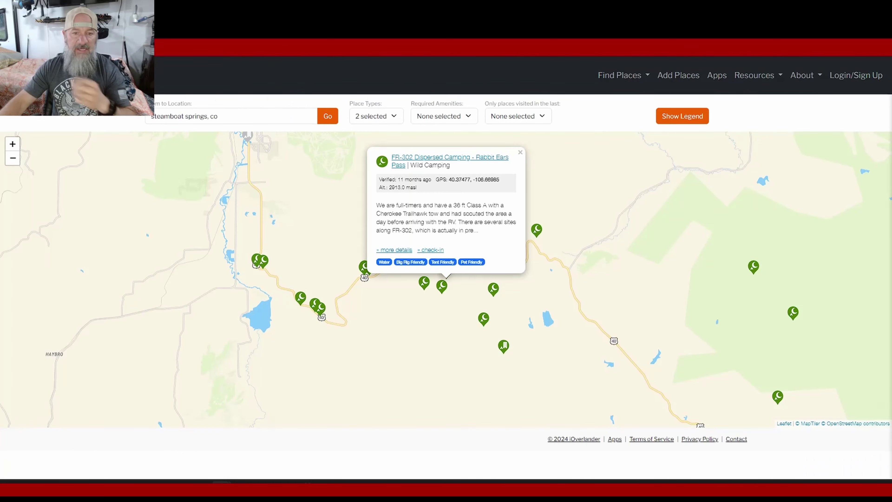
Dismiss the FR-302 place summary on iOverlander and examine the satellite imagery around the Walton Repeat Disp Cg A track in Gaia GPS
{"action": "left_click", "coordinate": [521, 155]}
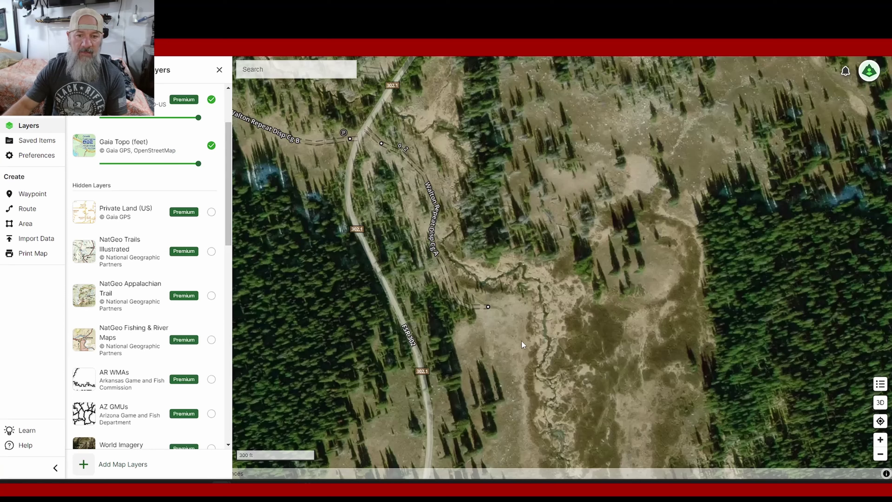
{"action": "left_click_drag", "start_coordinate": [490, 319], "coordinate": [497, 320]}
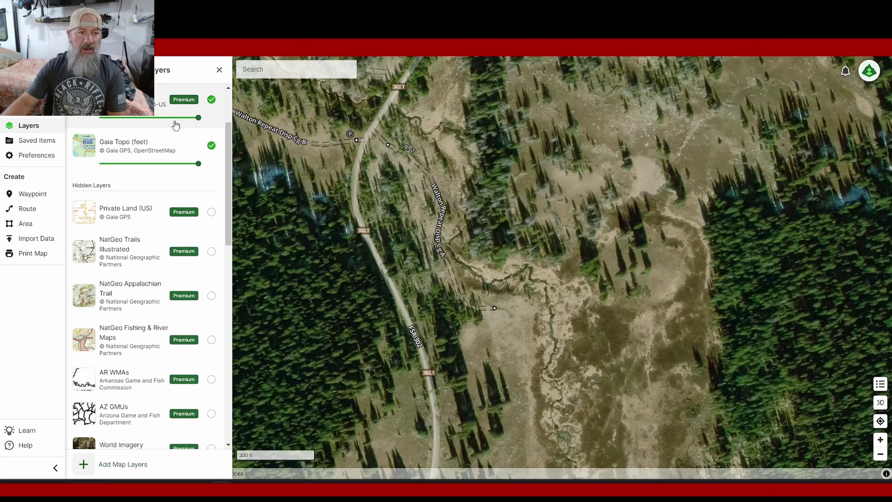
{"action": "scroll", "coordinate": [111, 150], "scroll_direction": "up", "scroll_amount": 3}
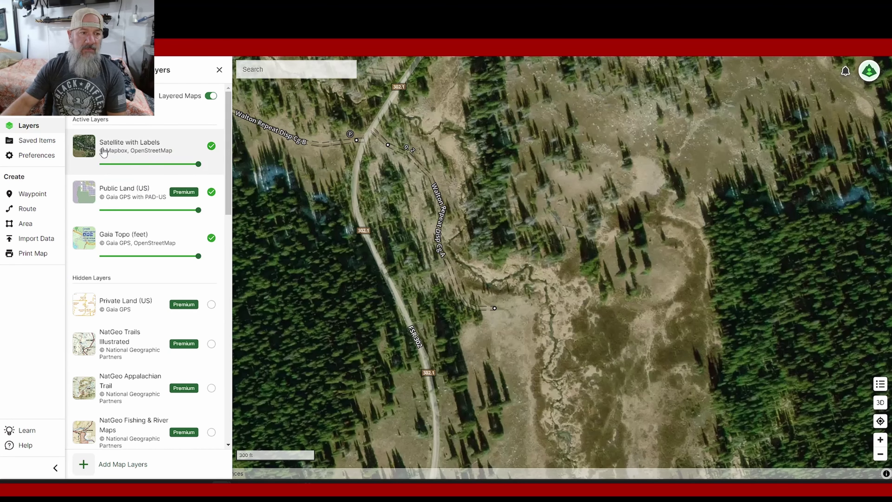
{"action": "left_click_drag", "start_coordinate": [508, 293], "coordinate": [514, 293]}
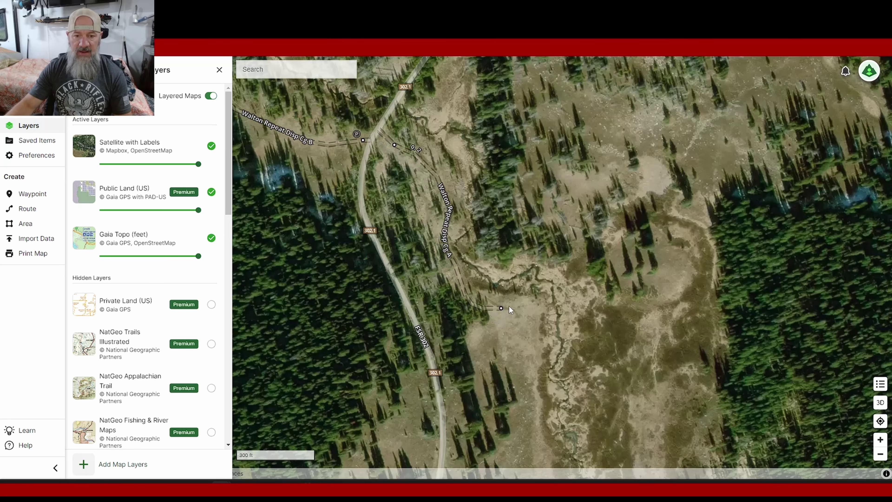
{"action": "left_click_drag", "start_coordinate": [511, 310], "coordinate": [509, 256]}
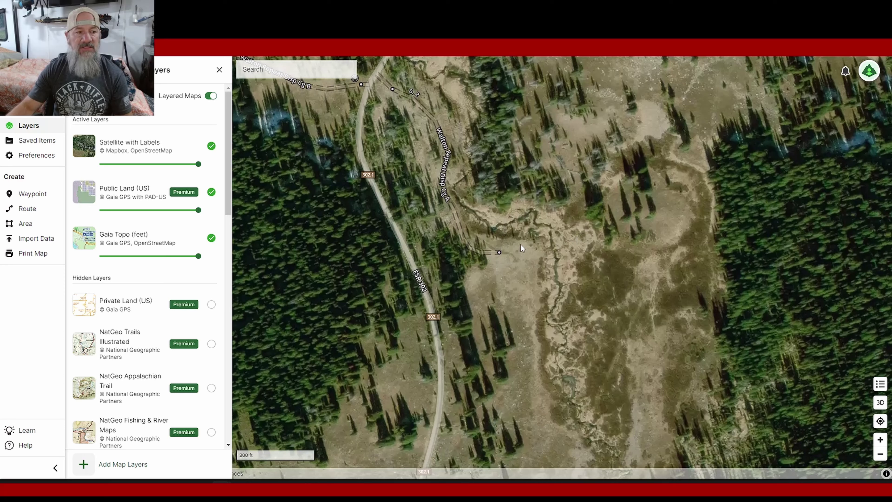
Create a waypoint at the end of the Walton Repeat Disp Cg A track, include "SE of Steamboat Springs, CO" in its name, and save it
{"action": "left_click", "coordinate": [32, 193]}
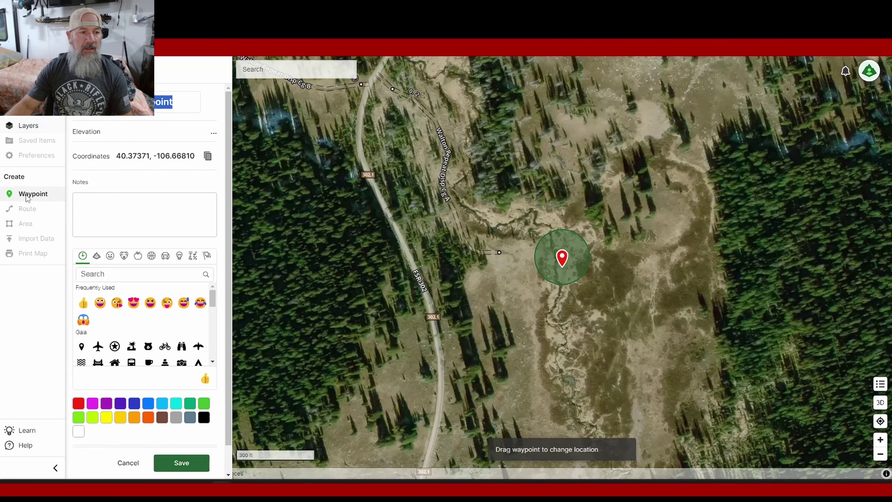
{"action": "left_click_drag", "start_coordinate": [562, 257], "coordinate": [499, 244]}
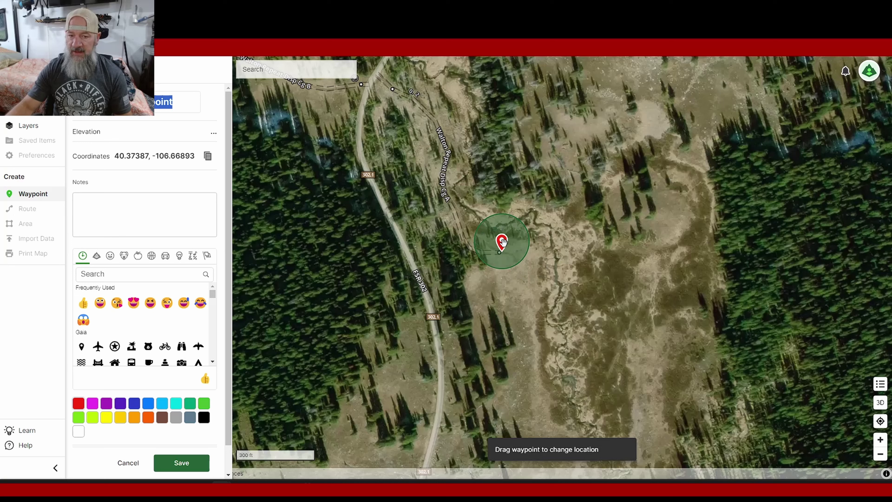
{"action": "key", "text": "BackSpace"}
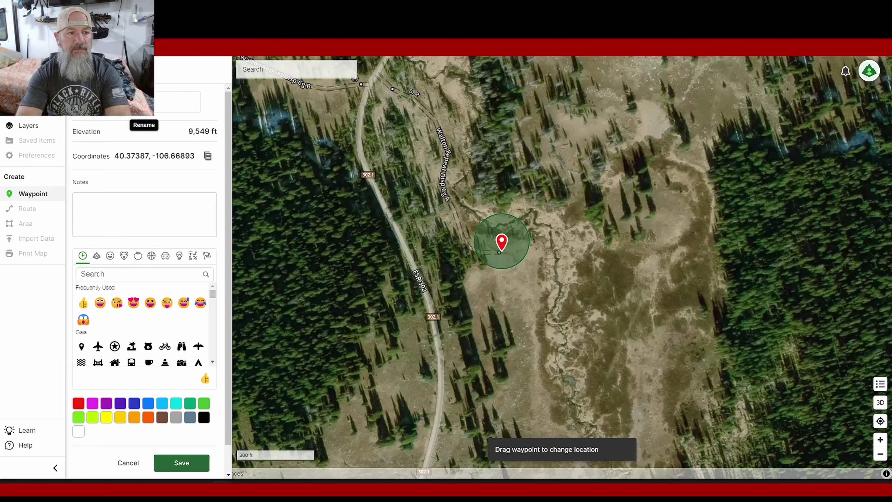
{"action": "type", "text": "NE of"}
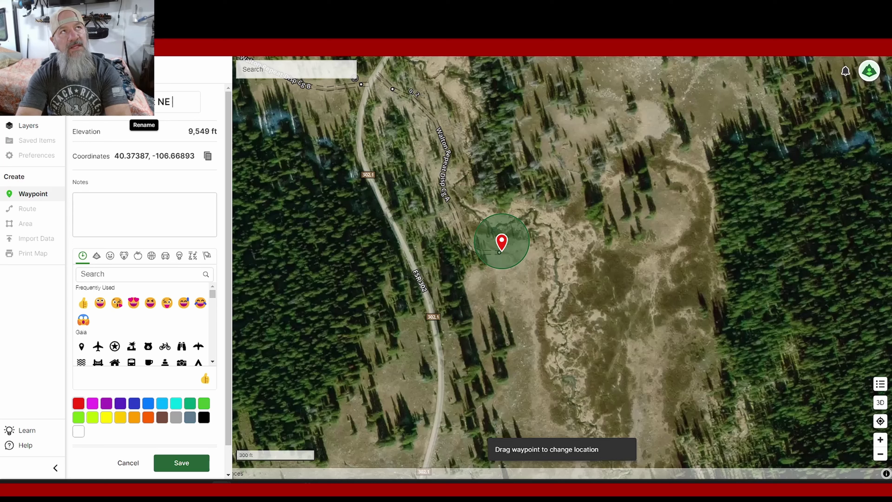
{"action": "key", "text": "BackSpace"}
{"action": "key", "text": "BackSpace"}
{"action": "key", "text": "BackSpace"}
{"action": "key", "text": "BackSpace"}
{"action": "key", "text": "BackSpace"}
{"action": "type", "text": "SE of Ste"}
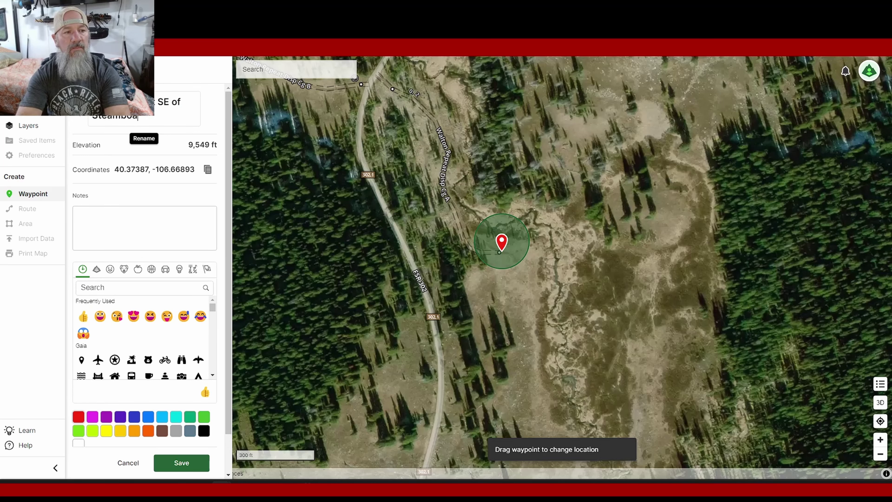
{"action": "type", "text": "amboat Springs, CO"}
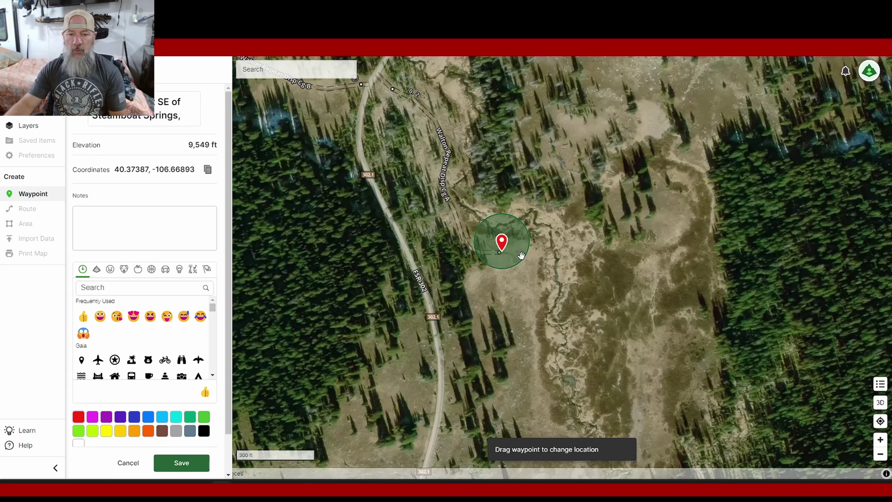
{"action": "left_click", "coordinate": [192, 463]}
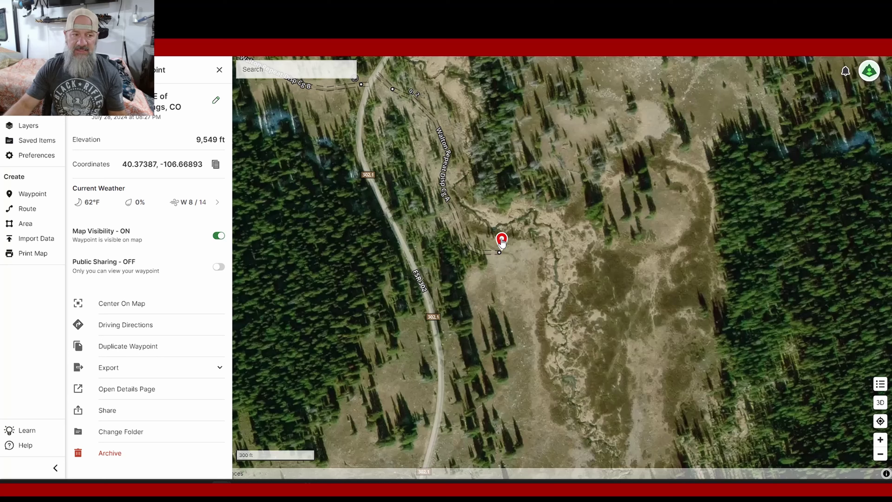
Change the campsite waypoint's marker color to lime green and save it
{"action": "left_click", "coordinate": [216, 104]}
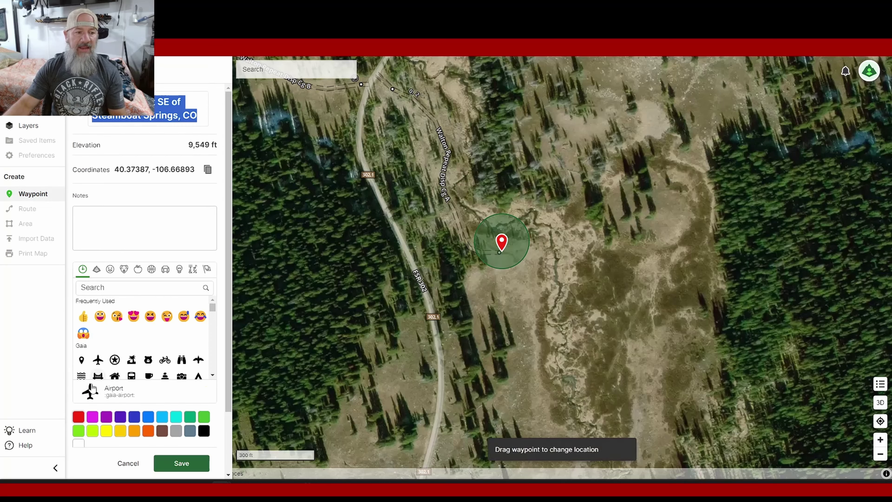
{"action": "left_click", "coordinate": [78, 431]}
{"action": "left_click", "coordinate": [182, 461]}
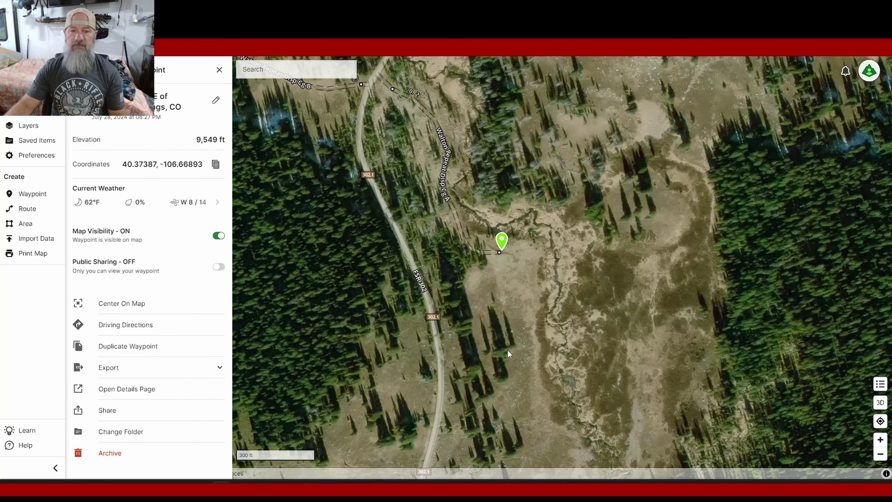
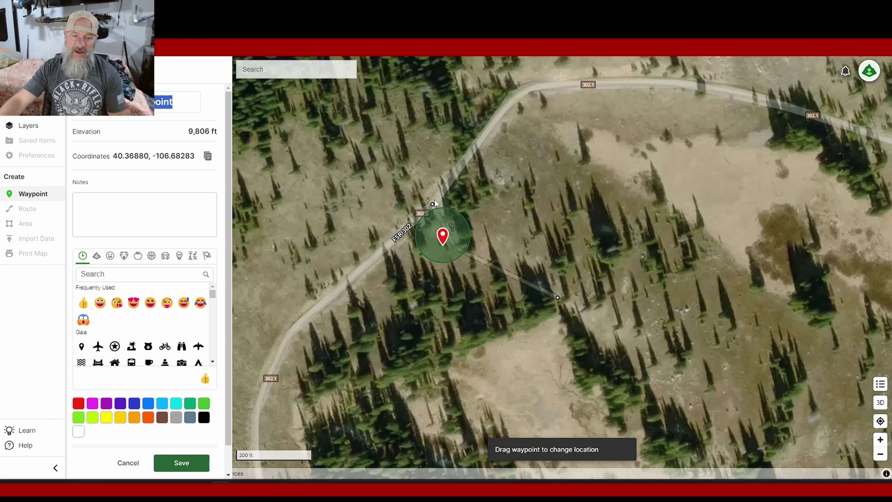
{"action": "left_click_drag", "start_coordinate": [441, 235], "coordinate": [499, 262]}
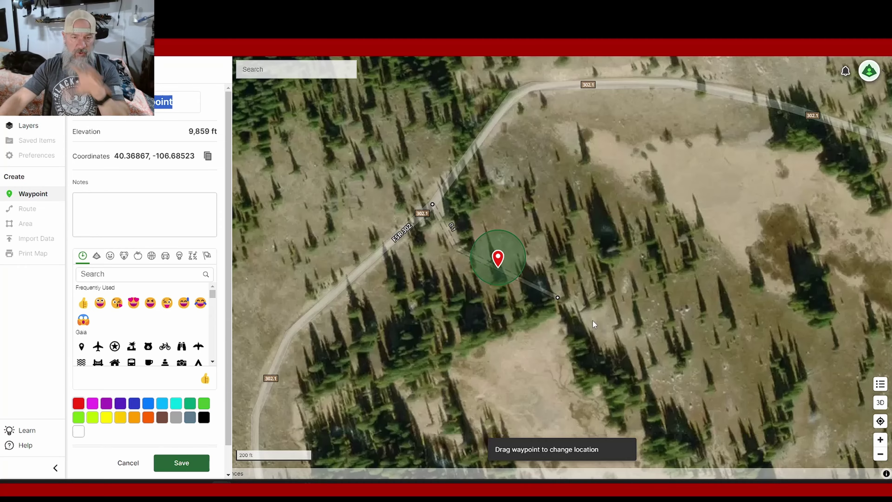
{"action": "scroll", "coordinate": [588, 304], "scroll_direction": "down", "scroll_amount": 5}
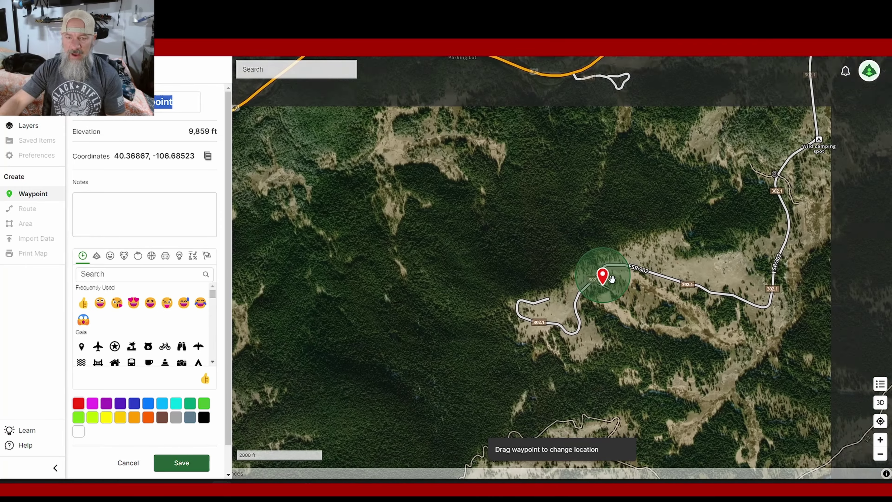
{"action": "left_click", "coordinate": [127, 462]}
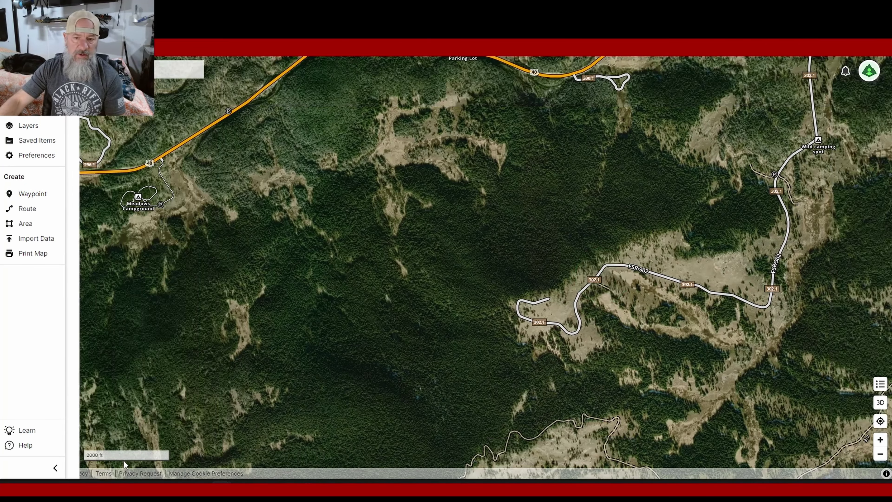
Turn on the display of saved waypoints on the map around the Walton Repeat Disp Cg A track
{"action": "scroll", "coordinate": [578, 281], "scroll_direction": "up", "scroll_amount": 4}
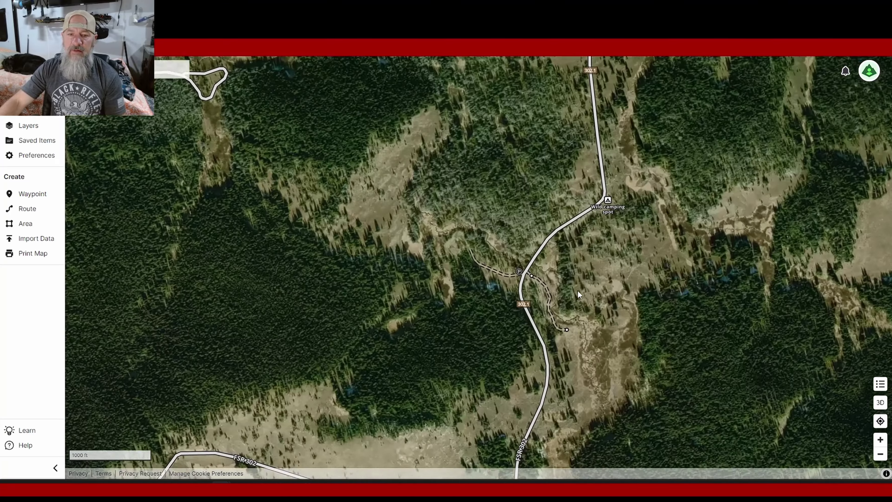
{"action": "left_click_drag", "start_coordinate": [577, 316], "coordinate": [561, 248]}
{"action": "scroll", "coordinate": [561, 249], "scroll_direction": "up", "scroll_amount": 1}
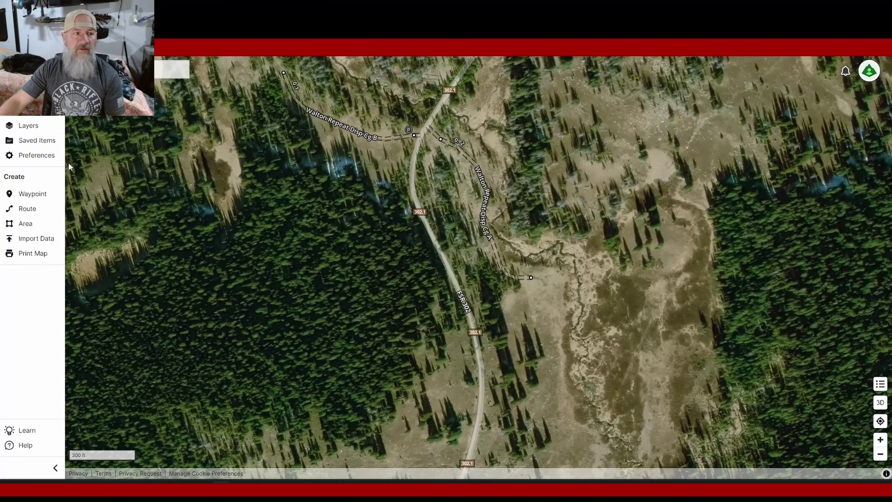
{"action": "left_click", "coordinate": [39, 141]}
{"action": "left_click", "coordinate": [215, 94]}
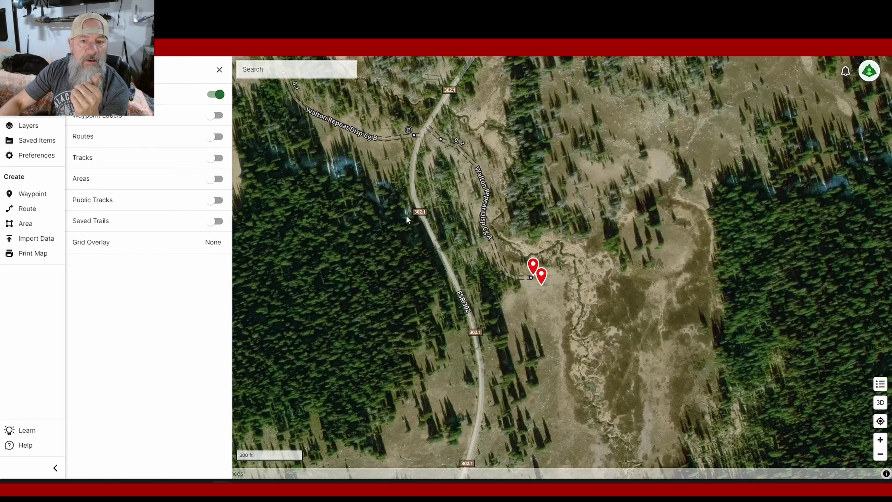
Archive the extra waypoint just southeast of the end of the Walton Repeat Disp Cg A track
{"action": "scroll", "coordinate": [548, 281], "scroll_direction": "up", "scroll_amount": 3}
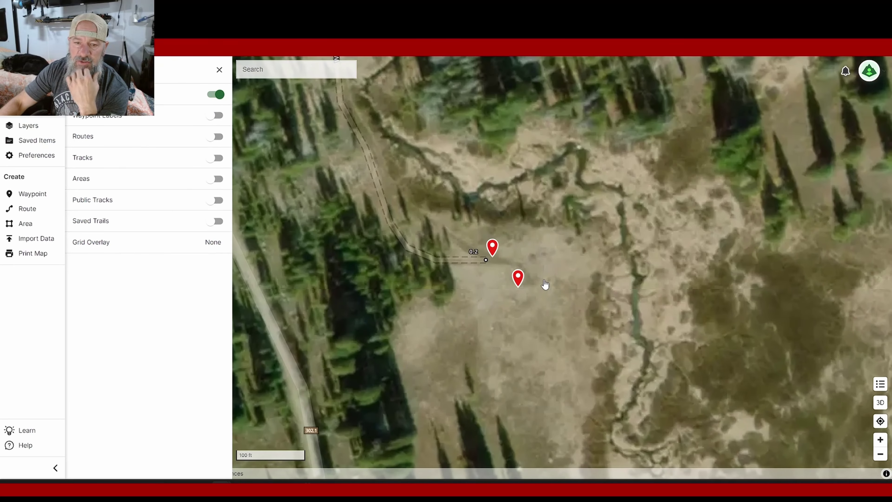
{"action": "left_click", "coordinate": [519, 280]}
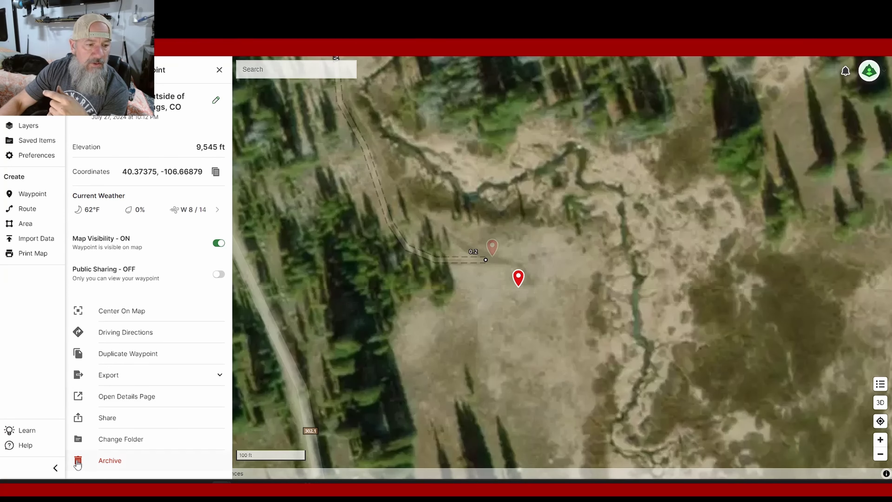
{"action": "left_click", "coordinate": [135, 464]}
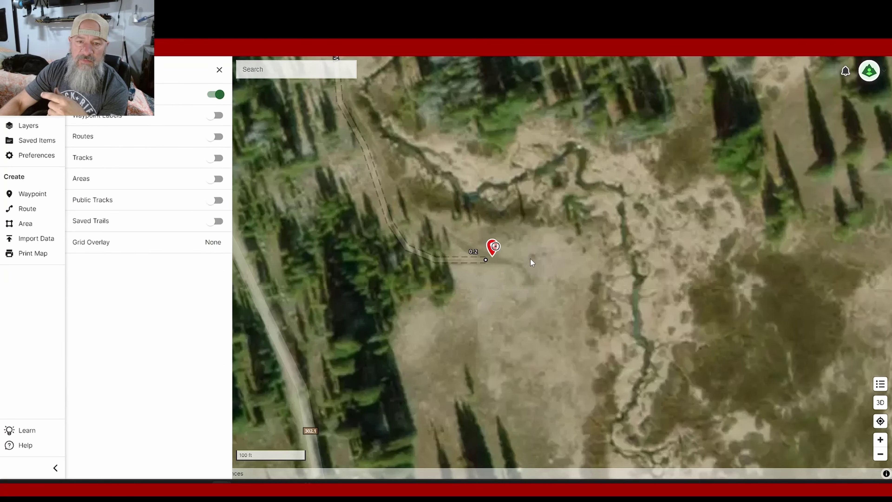
Look over the campsite at the end of Walton Repeat Disp Cg A, and open the waypoint inside the FSR 302 bend farther north
{"action": "scroll", "coordinate": [531, 261], "scroll_direction": "down", "scroll_amount": 3}
{"action": "left_click_drag", "start_coordinate": [532, 261], "coordinate": [556, 332]}
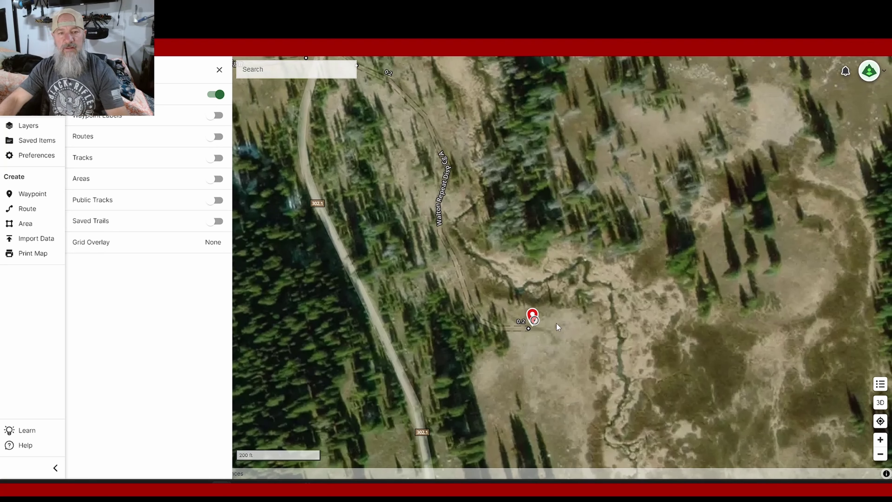
{"action": "scroll", "coordinate": [557, 323], "scroll_direction": "up", "scroll_amount": 2}
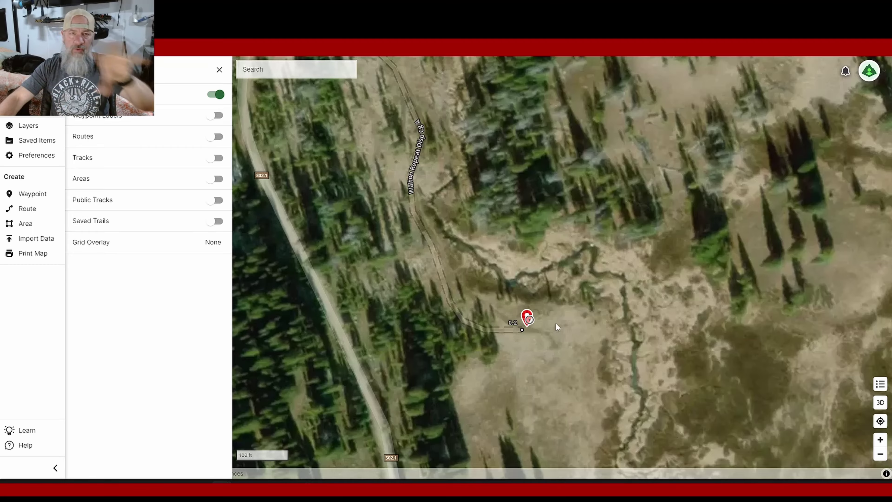
{"action": "left_click_drag", "start_coordinate": [556, 324], "coordinate": [582, 303]}
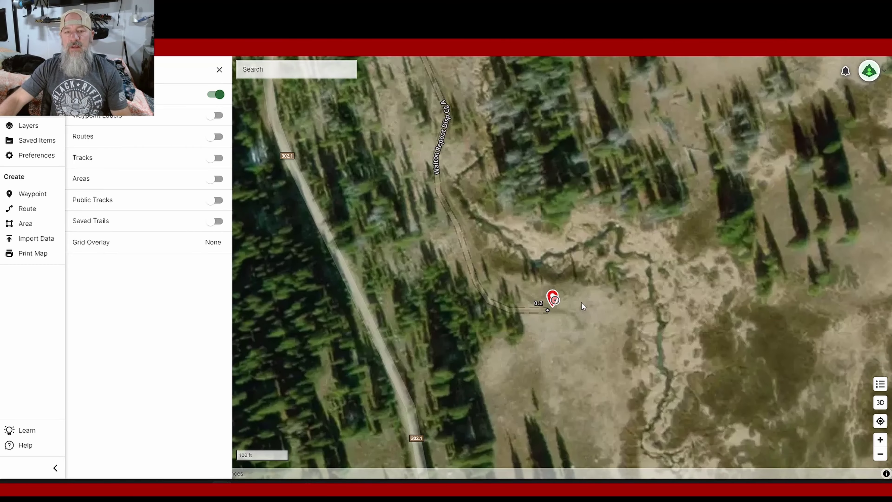
{"action": "scroll", "coordinate": [575, 311], "scroll_direction": "down", "scroll_amount": 3}
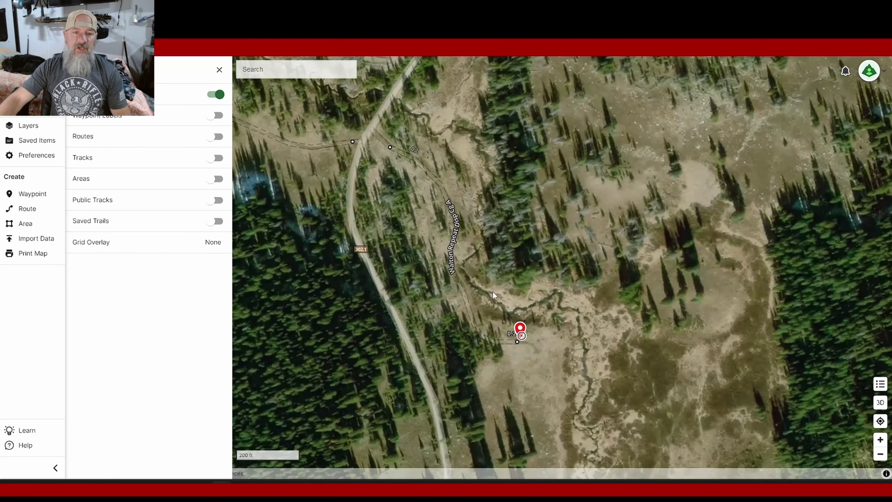
{"action": "scroll", "coordinate": [493, 291], "scroll_direction": "down", "scroll_amount": 3}
{"action": "left_click_drag", "start_coordinate": [492, 291], "coordinate": [429, 293]}
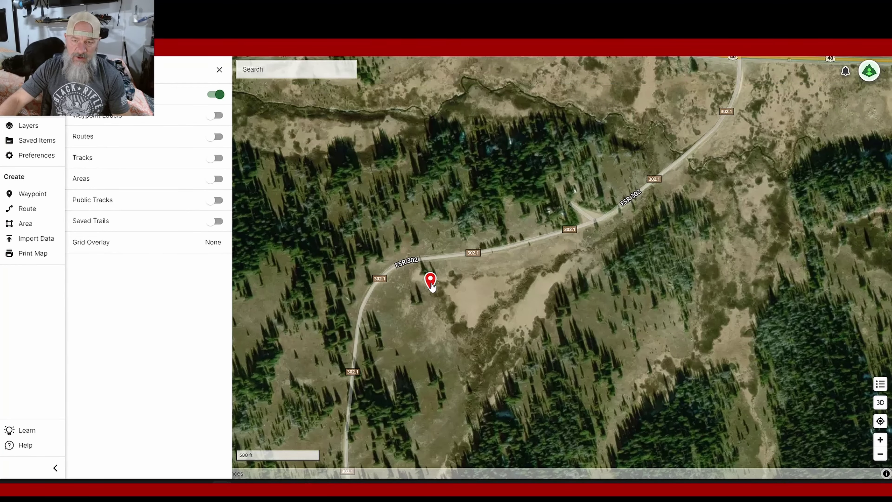
{"action": "scroll", "coordinate": [481, 288], "scroll_direction": "up", "scroll_amount": 3}
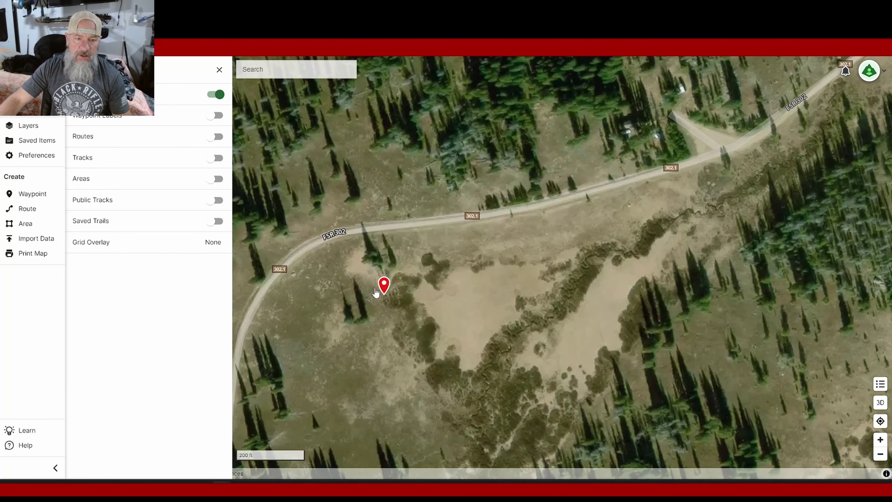
{"action": "left_click", "coordinate": [385, 285]}
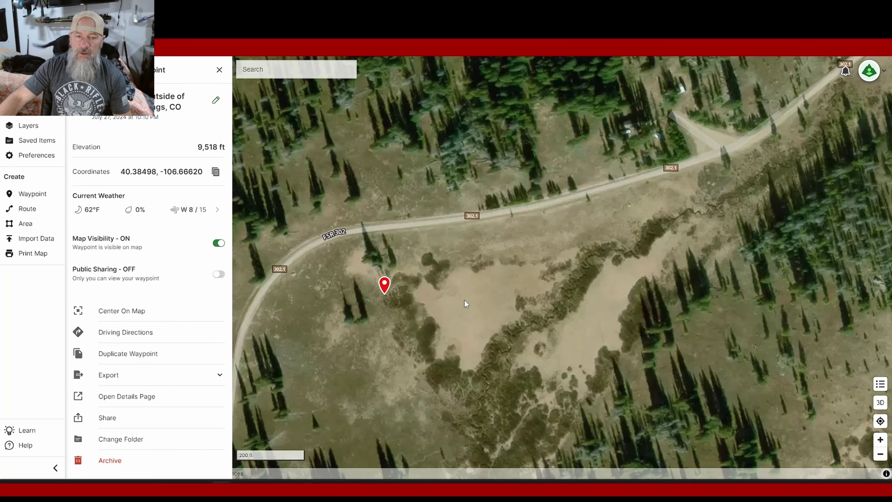
Examine the satellite imagery along FSR 302 between the opened waypoint and the Walton Repeat Disp Cg A and B tracks
{"action": "scroll", "coordinate": [392, 325], "scroll_direction": "up", "scroll_amount": 1}
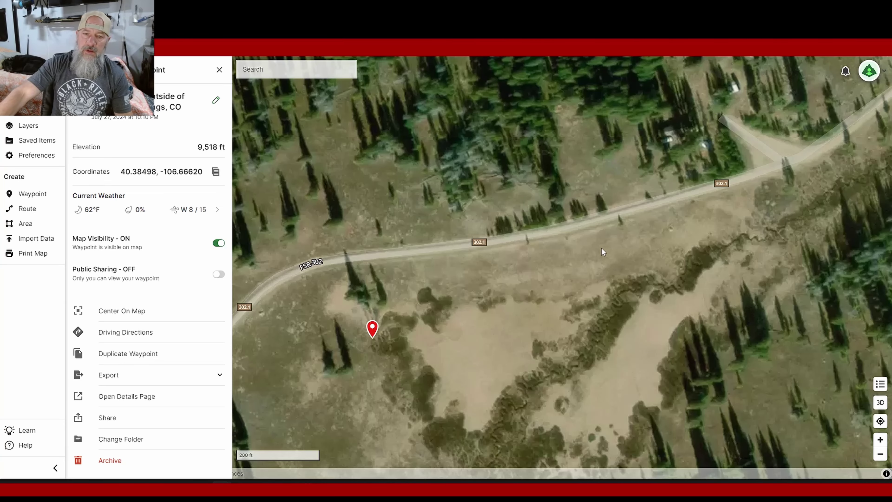
{"action": "left_click_drag", "start_coordinate": [502, 312], "coordinate": [509, 277]}
{"action": "scroll", "coordinate": [542, 268], "scroll_direction": "down", "scroll_amount": 2}
{"action": "scroll", "coordinate": [543, 268], "scroll_direction": "down", "scroll_amount": 2}
{"action": "left_click_drag", "start_coordinate": [550, 238], "coordinate": [523, 228]}
{"action": "scroll", "coordinate": [523, 228], "scroll_direction": "up", "scroll_amount": 2}
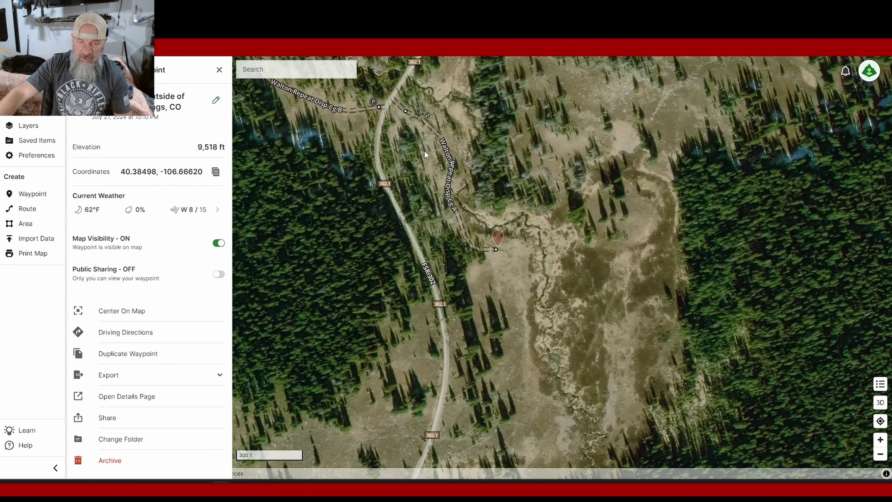
{"action": "scroll", "coordinate": [505, 251], "scroll_direction": "up", "scroll_amount": 2}
{"action": "scroll", "coordinate": [505, 252], "scroll_direction": "down", "scroll_amount": 5}
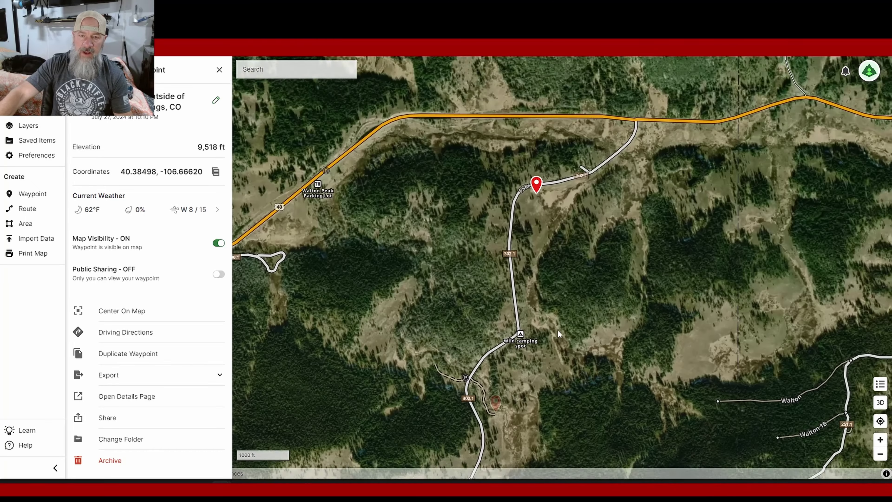
Examine the satellite imagery along US 40 from the FSR 302 turnoff east to the Dumont Parking Lot
{"action": "left_click_drag", "start_coordinate": [554, 153], "coordinate": [554, 272]}
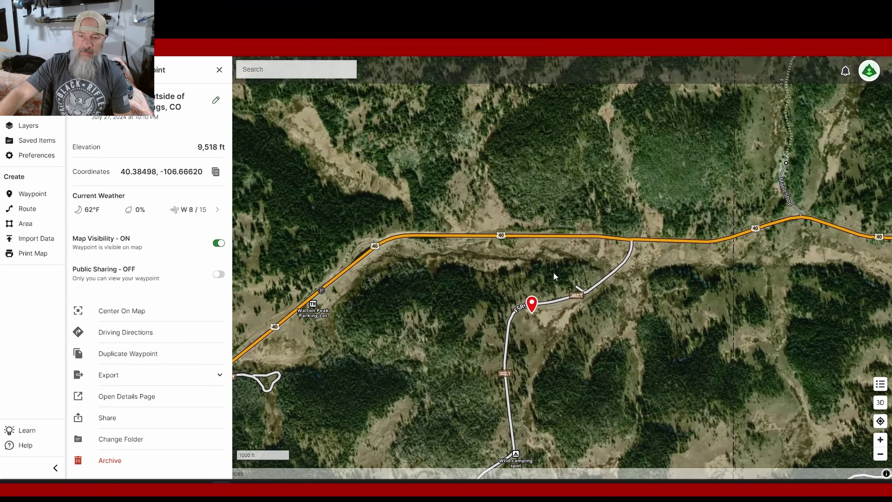
{"action": "scroll", "coordinate": [641, 262], "scroll_direction": "up", "scroll_amount": 2}
{"action": "scroll", "coordinate": [637, 259], "scroll_direction": "up", "scroll_amount": 3}
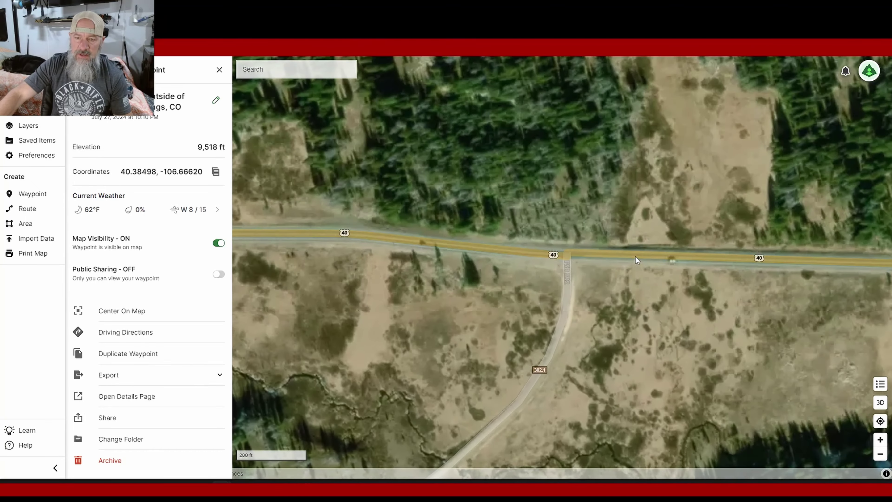
{"action": "left_click_drag", "start_coordinate": [614, 266], "coordinate": [783, 288]}
{"action": "scroll", "coordinate": [682, 288], "scroll_direction": "down", "scroll_amount": 3}
{"action": "left_click_drag", "start_coordinate": [682, 286], "coordinate": [551, 283]}
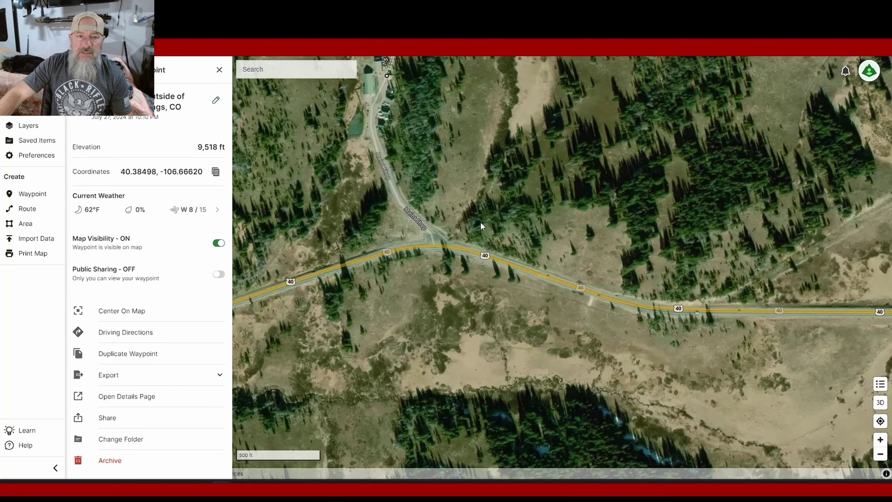
{"action": "left_click_drag", "start_coordinate": [481, 225], "coordinate": [512, 261]}
{"action": "left_click_drag", "start_coordinate": [665, 245], "coordinate": [409, 244]}
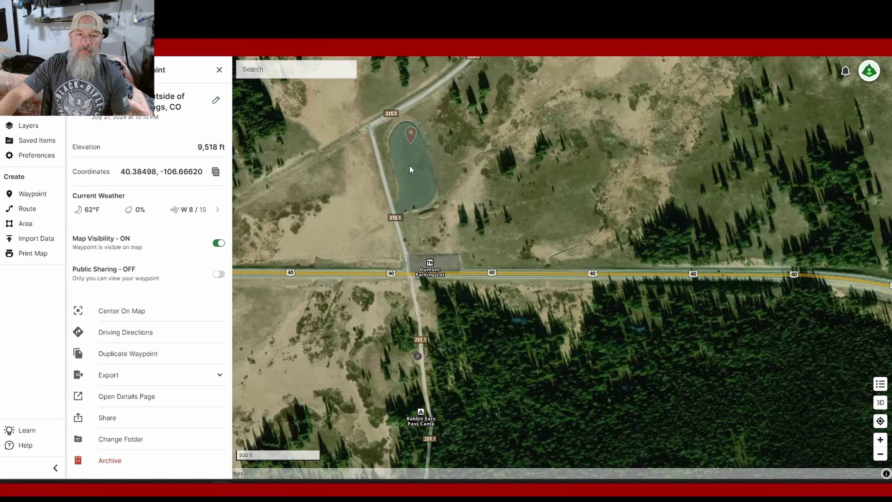
Open the details of the waypoint at the end of Walton Repeat Disp Cg A and highlight its elevation
{"action": "left_click_drag", "start_coordinate": [426, 141], "coordinate": [610, 158]}
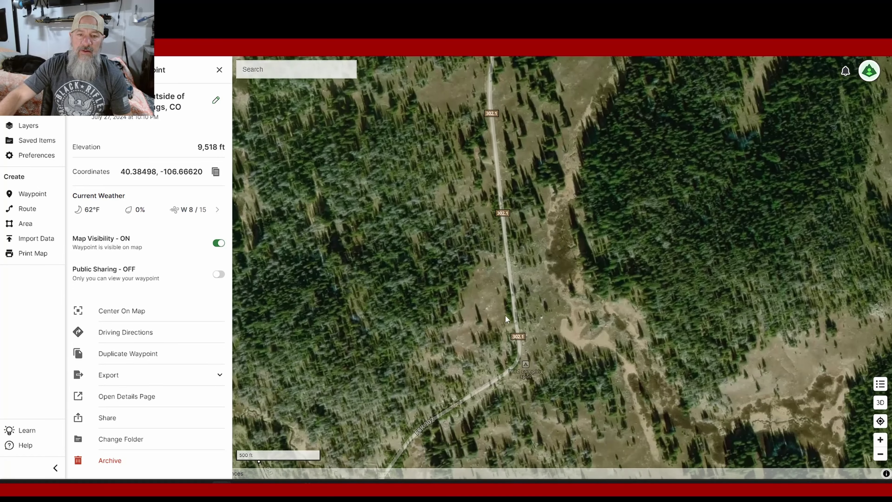
{"action": "mouse_move", "coordinate": [506, 315]}
{"action": "left_mouse_down"}
{"action": "mouse_move", "coordinate": [484, 262]}
{"action": "mouse_move", "coordinate": [508, 171]}
{"action": "left_mouse_up"}
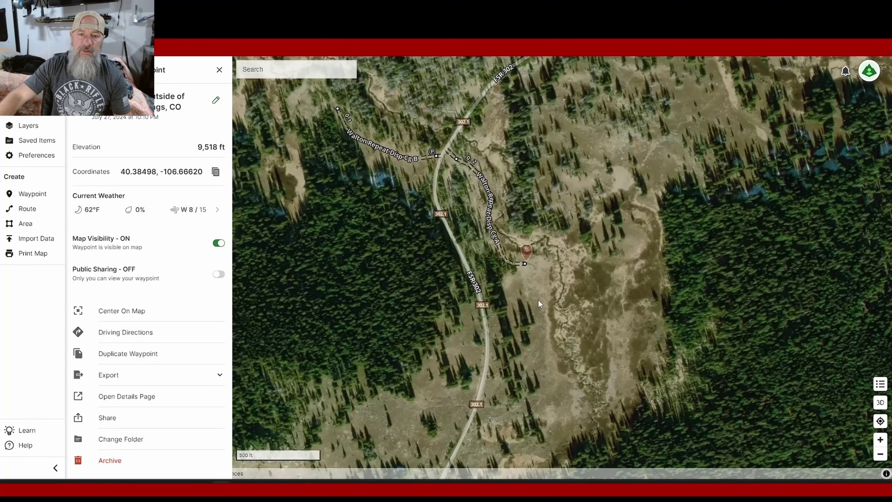
{"action": "left_click_drag", "start_coordinate": [538, 300], "coordinate": [491, 208]}
{"action": "scroll", "coordinate": [491, 208], "scroll_direction": "up", "scroll_amount": 3}
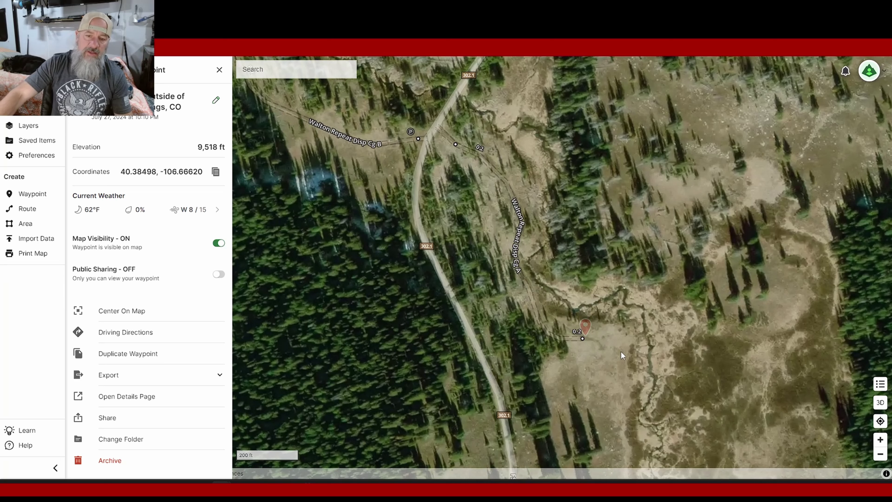
{"action": "scroll", "coordinate": [598, 346], "scroll_direction": "up", "scroll_amount": 4}
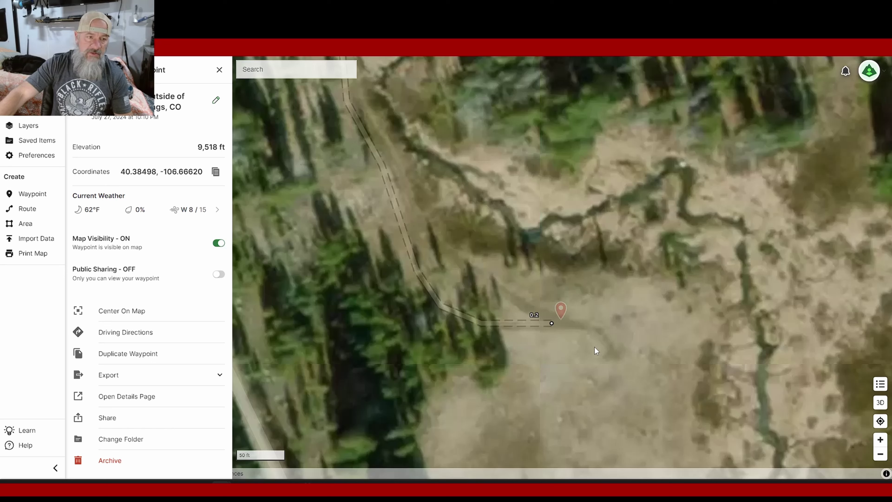
{"action": "left_click", "coordinate": [561, 311]}
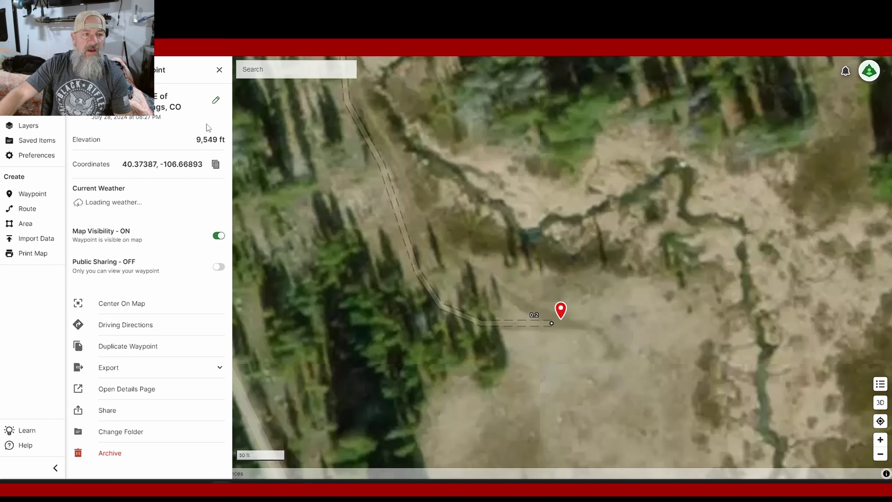
{"action": "left_click_drag", "start_coordinate": [197, 139], "coordinate": [225, 137]}
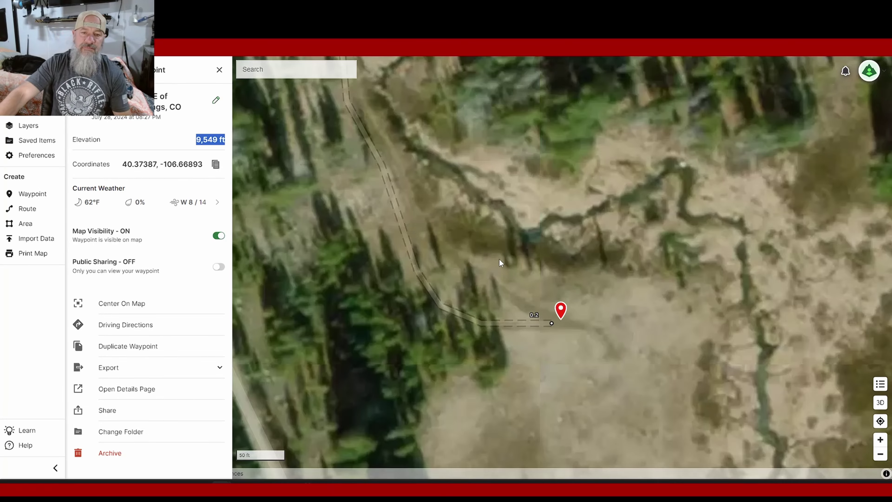
Check where the campsite waypoint lies relative to Steamboat Springs, US 40 and the other saved waypoints
{"action": "scroll", "coordinate": [501, 256], "scroll_direction": "down", "scroll_amount": 10}
{"action": "scroll", "coordinate": [506, 250], "scroll_direction": "down", "scroll_amount": 5}
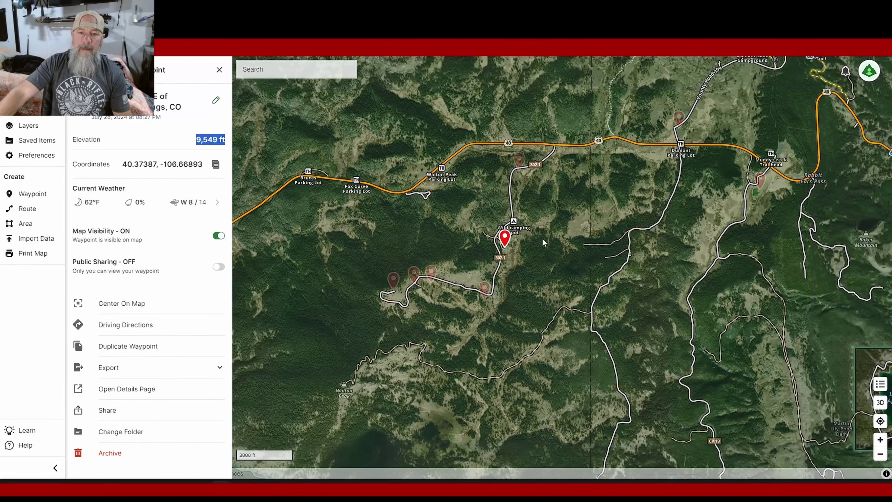
{"action": "scroll", "coordinate": [548, 278], "scroll_direction": "down", "scroll_amount": 2}
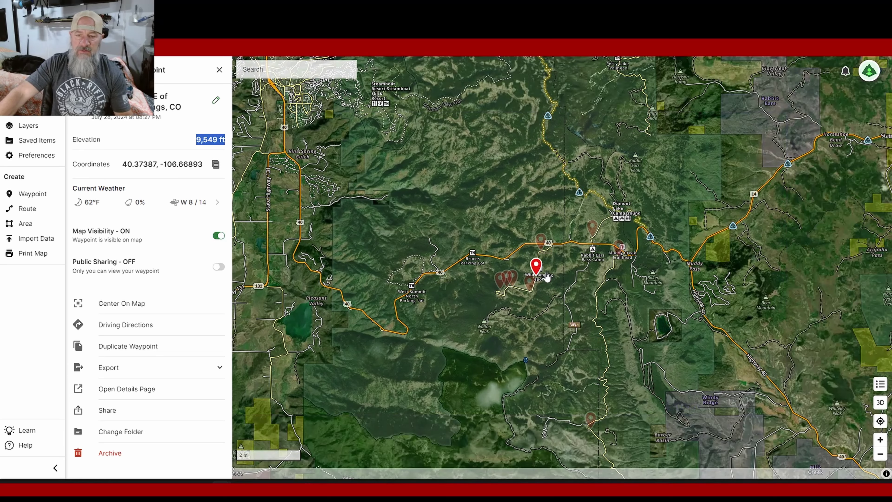
{"action": "scroll", "coordinate": [547, 277], "scroll_direction": "up", "scroll_amount": 3}
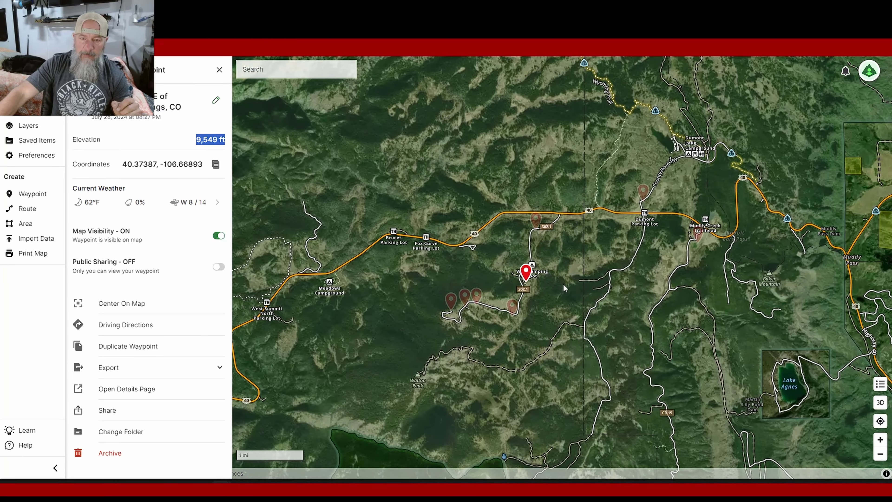
Look up the elevation and coordinates of the open ground just southeast of the selected campsite waypoint off FSR 302
{"action": "left_click_drag", "start_coordinate": [563, 285], "coordinate": [524, 260]}
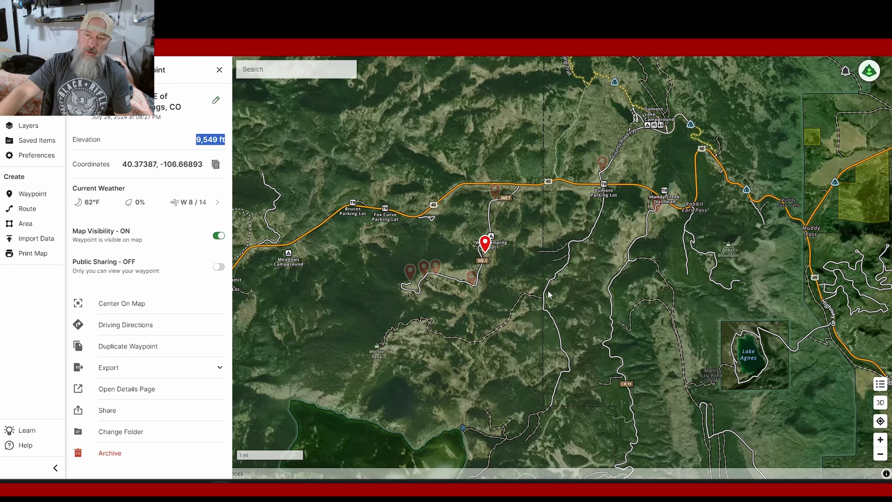
{"action": "scroll", "coordinate": [546, 291], "scroll_direction": "up", "scroll_amount": 3}
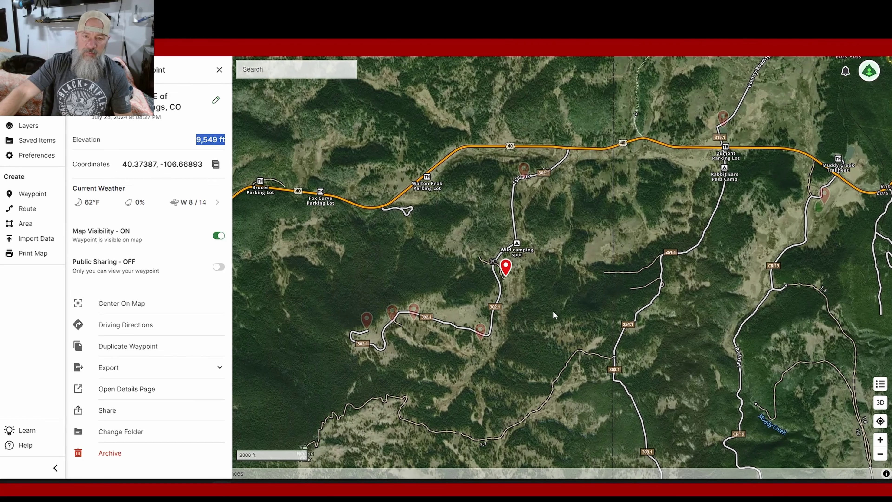
{"action": "scroll", "coordinate": [560, 297], "scroll_direction": "up", "scroll_amount": 2}
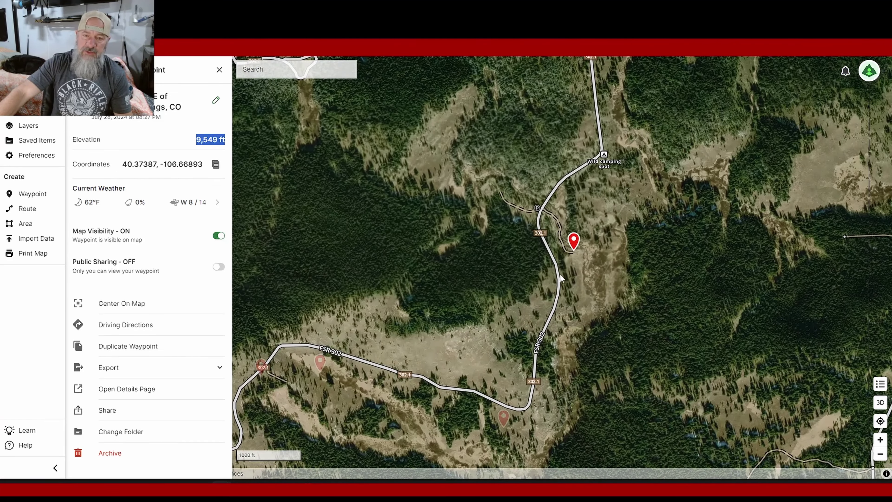
{"action": "scroll", "coordinate": [582, 273], "scroll_direction": "up", "scroll_amount": 1}
{"action": "left_click", "coordinate": [583, 272]}
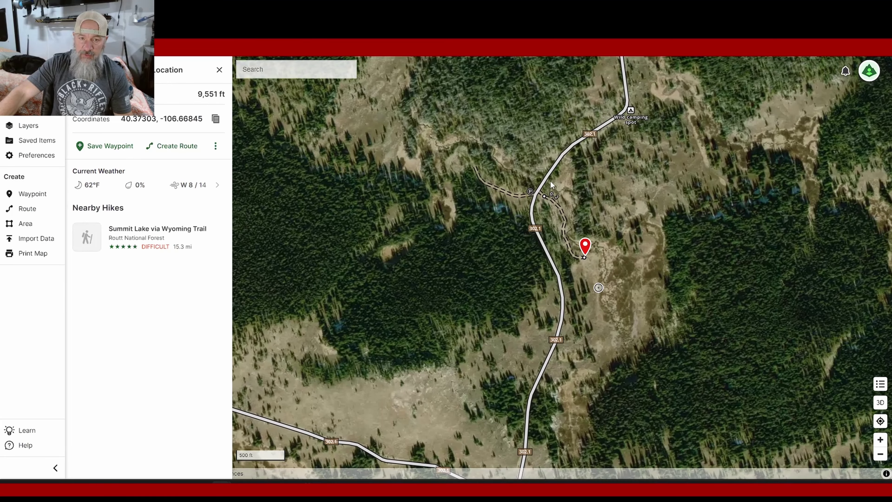
Open the waypoint beside the sharp bend of FSR 302 and inspect the satellite imagery from there to the road's western end
{"action": "left_click_drag", "start_coordinate": [606, 340], "coordinate": [642, 201]}
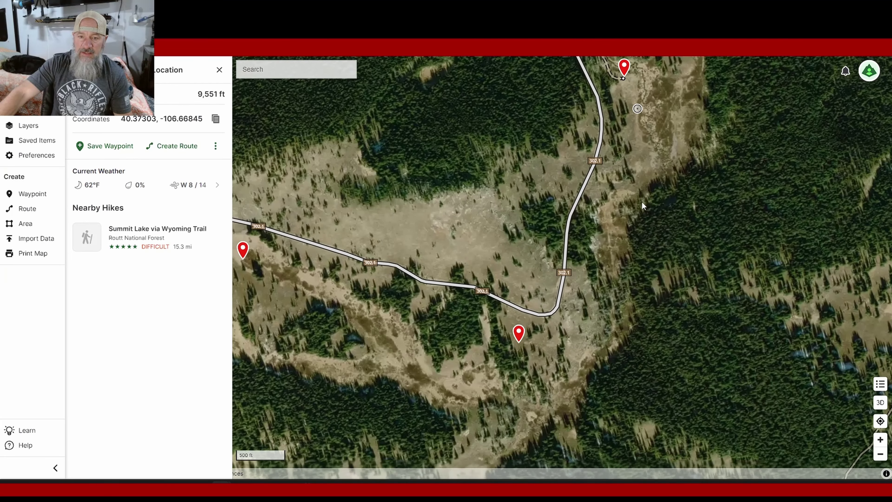
{"action": "left_click", "coordinate": [546, 266]}
{"action": "scroll", "coordinate": [551, 267], "scroll_direction": "up", "scroll_amount": 5}
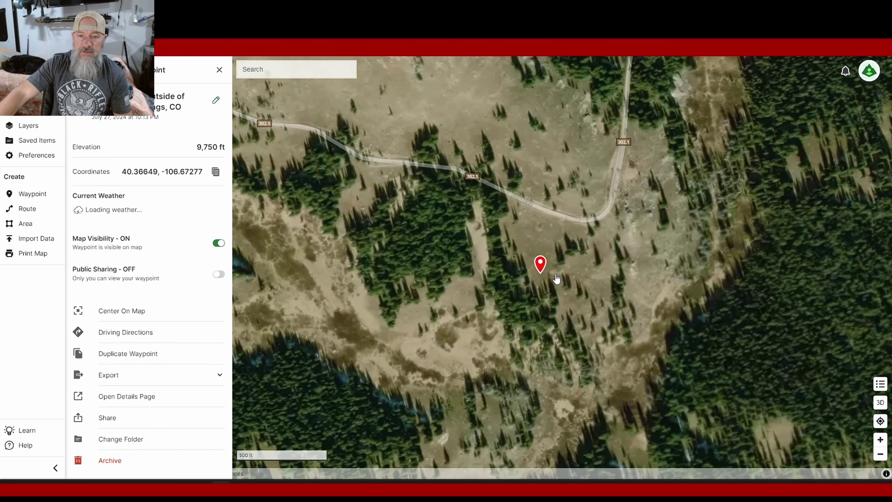
{"action": "mouse_move", "coordinate": [554, 222]}
{"action": "left_mouse_down"}
{"action": "mouse_move", "coordinate": [646, 322]}
{"action": "mouse_move", "coordinate": [571, 264]}
{"action": "mouse_move", "coordinate": [594, 273]}
{"action": "left_mouse_up"}
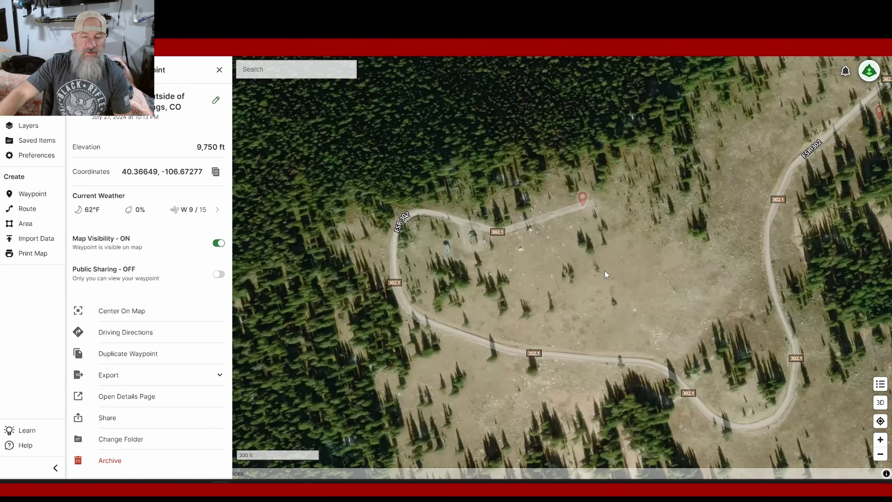
Examine how the FSR 302 waypoints lie relative to US 40, the Dumont Parking Lot, Dumont Lake Campground and Muddy Pass
{"action": "scroll", "coordinate": [572, 270], "scroll_direction": "down", "scroll_amount": 5}
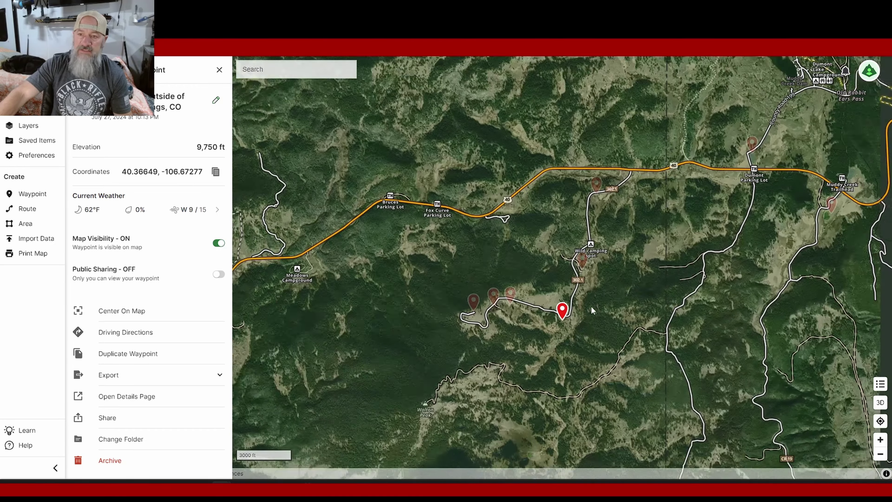
{"action": "left_click_drag", "start_coordinate": [592, 311], "coordinate": [548, 335]}
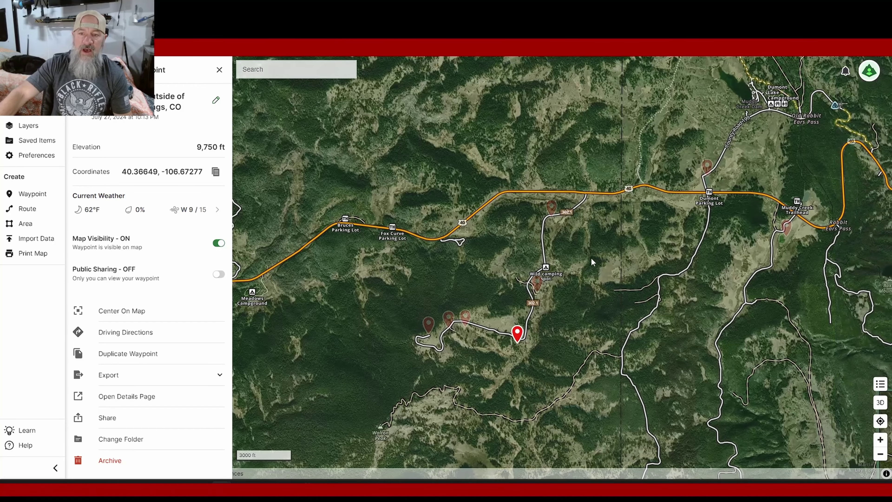
{"action": "left_click_drag", "start_coordinate": [592, 259], "coordinate": [554, 299]}
{"action": "left_click_drag", "start_coordinate": [581, 271], "coordinate": [562, 291]}
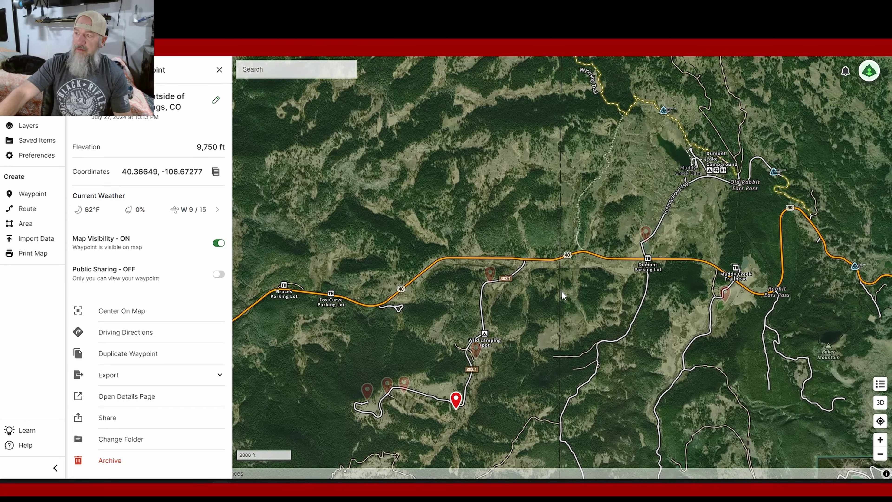
{"action": "scroll", "coordinate": [562, 292], "scroll_direction": "up", "scroll_amount": 2}
{"action": "scroll", "coordinate": [562, 289], "scroll_direction": "down", "scroll_amount": 4}
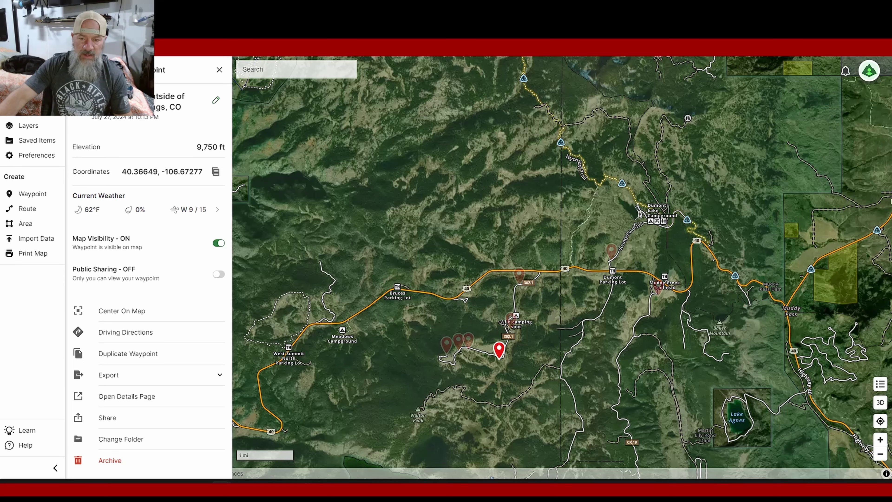
{"action": "left_click_drag", "start_coordinate": [740, 208], "coordinate": [713, 227]}
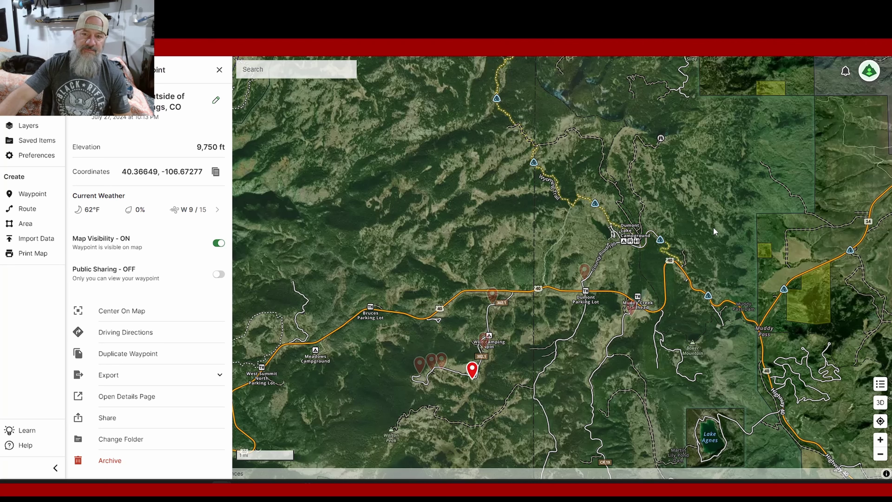
{"action": "left_click_drag", "start_coordinate": [517, 340], "coordinate": [545, 290]}
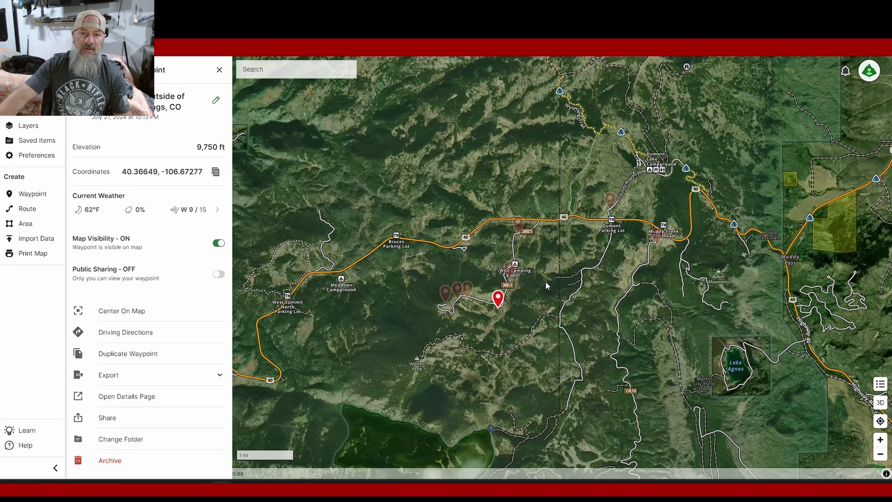